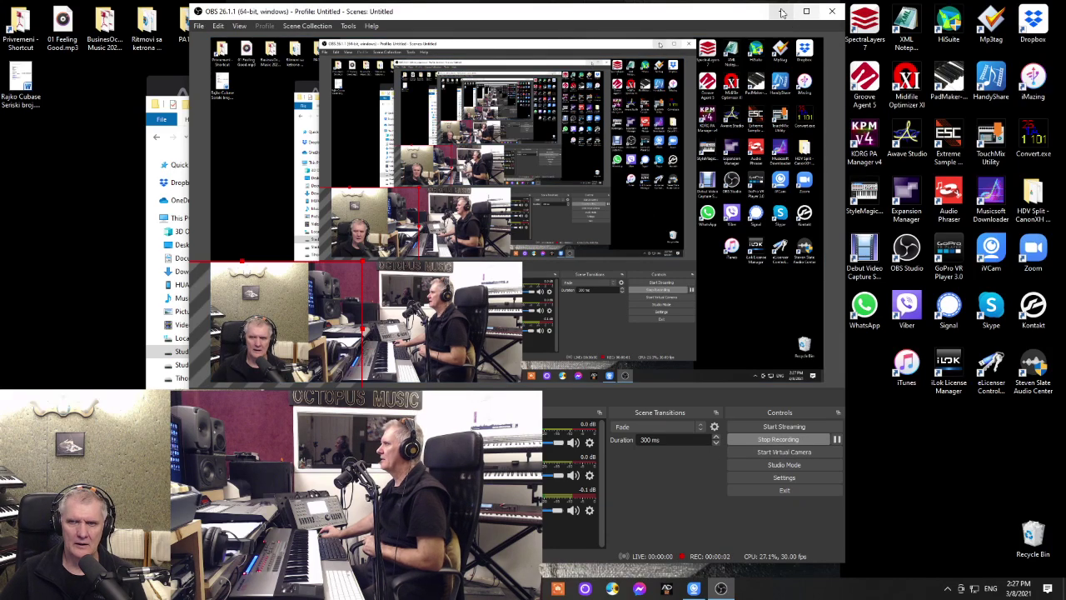
Clear away the OBS and file windows, switch to Cubase, and close the Juznjacke Sam KrviTk project without saving.
{"action": "left_click", "coordinate": [782, 12]}
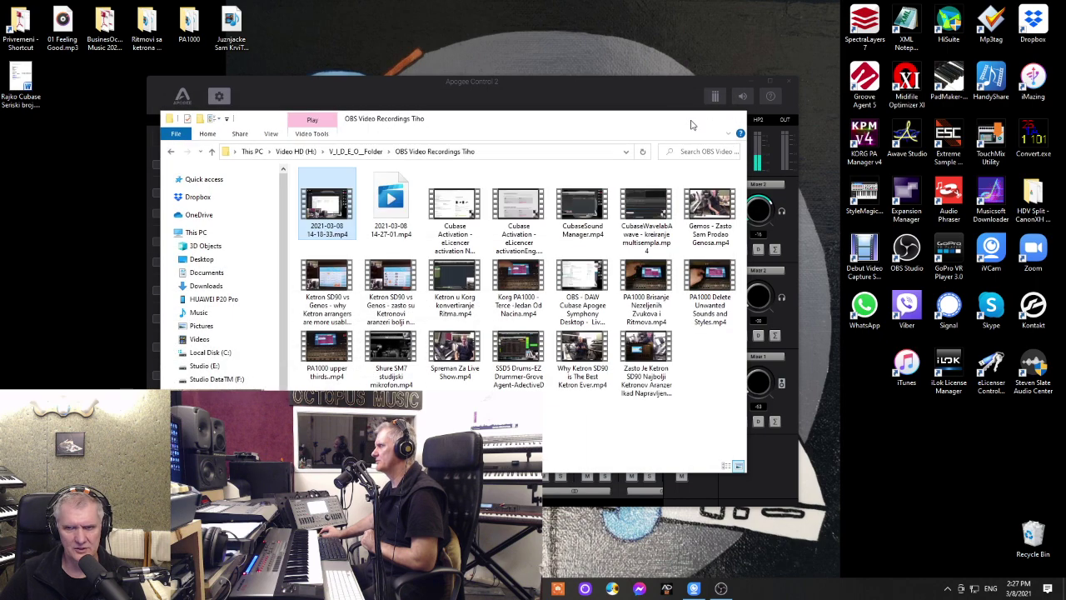
{"action": "left_click", "coordinate": [668, 104]}
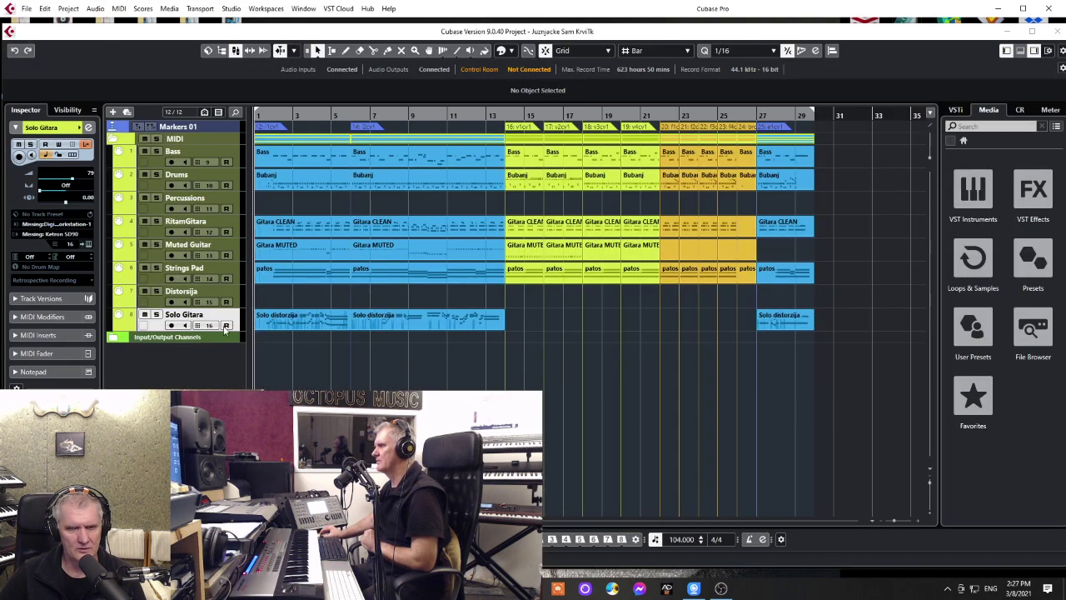
{"action": "left_click", "coordinate": [1057, 31]}
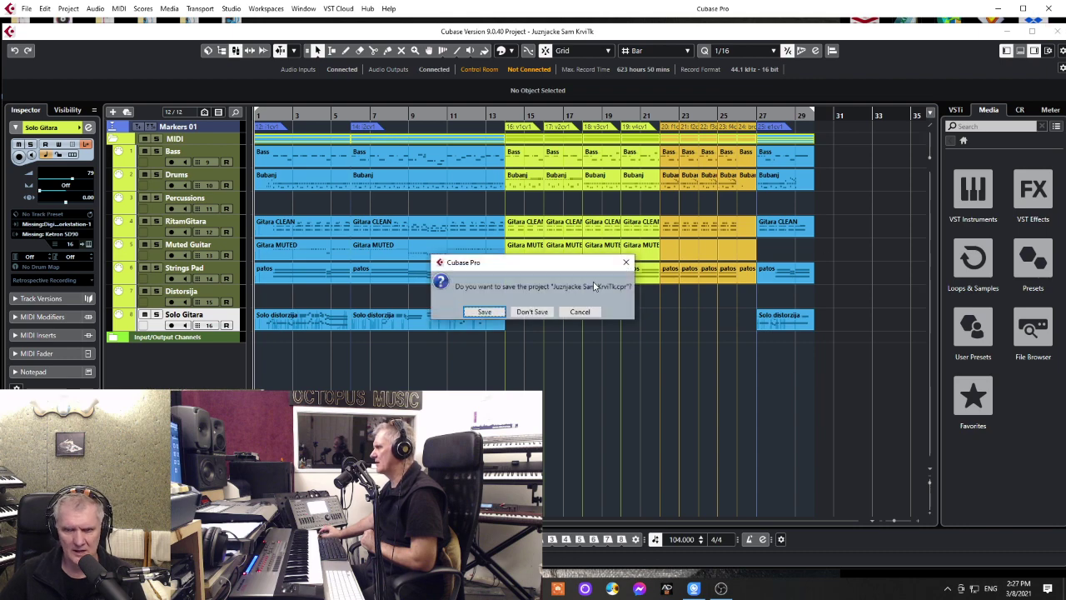
{"action": "left_click", "coordinate": [546, 312]}
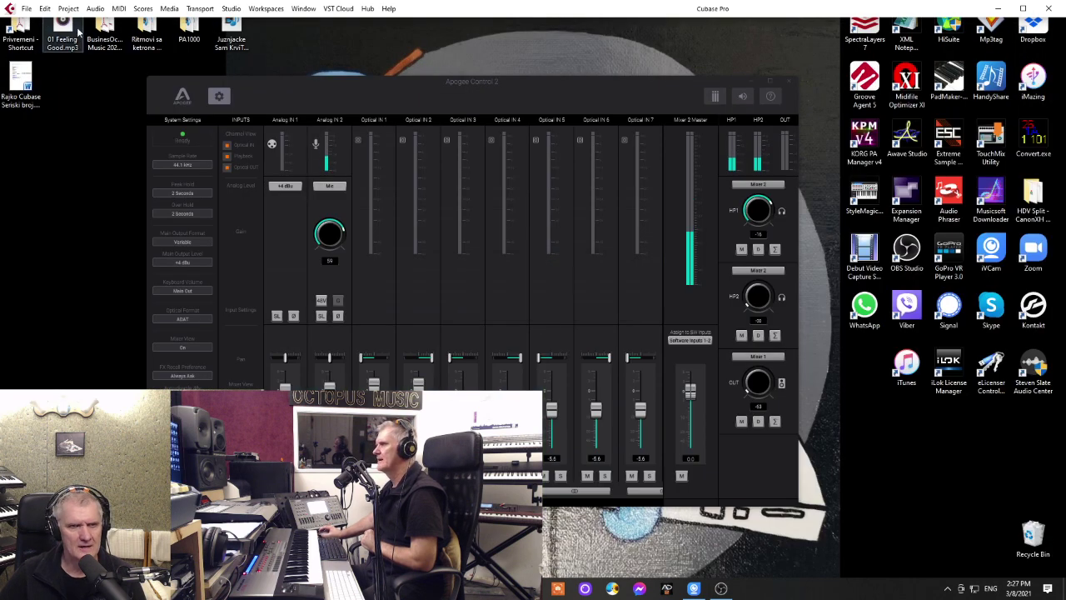
Create a new project from the template in the Cubase TEST TM folder, leaving the missing ports unmapped.
{"action": "left_click", "coordinate": [26, 8]}
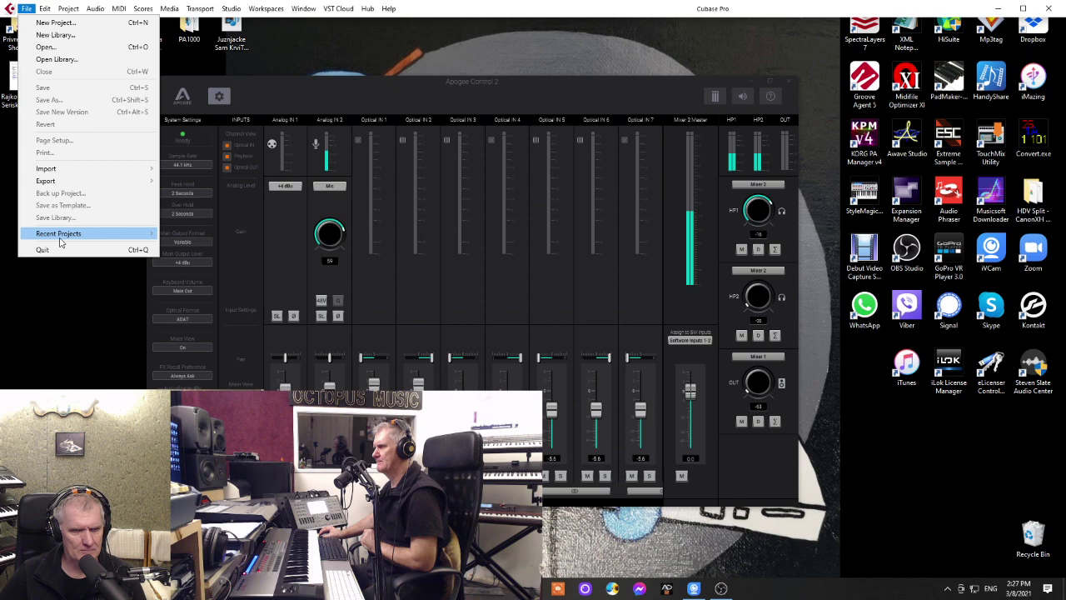
{"action": "left_click", "coordinate": [37, 24]}
{"action": "double_click", "coordinate": [486, 375]}
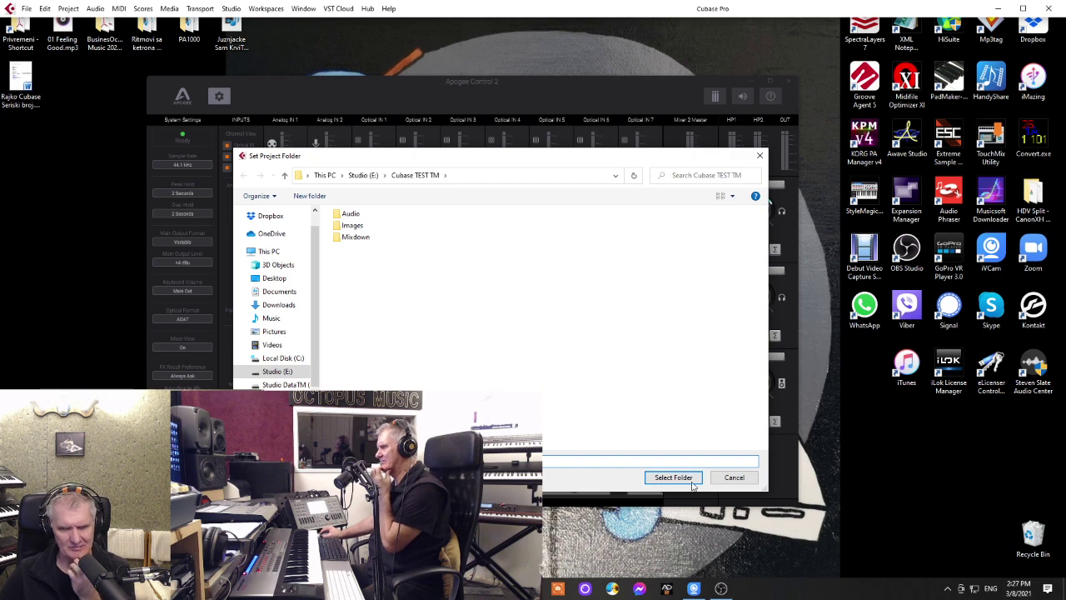
{"action": "left_click", "coordinate": [692, 484]}
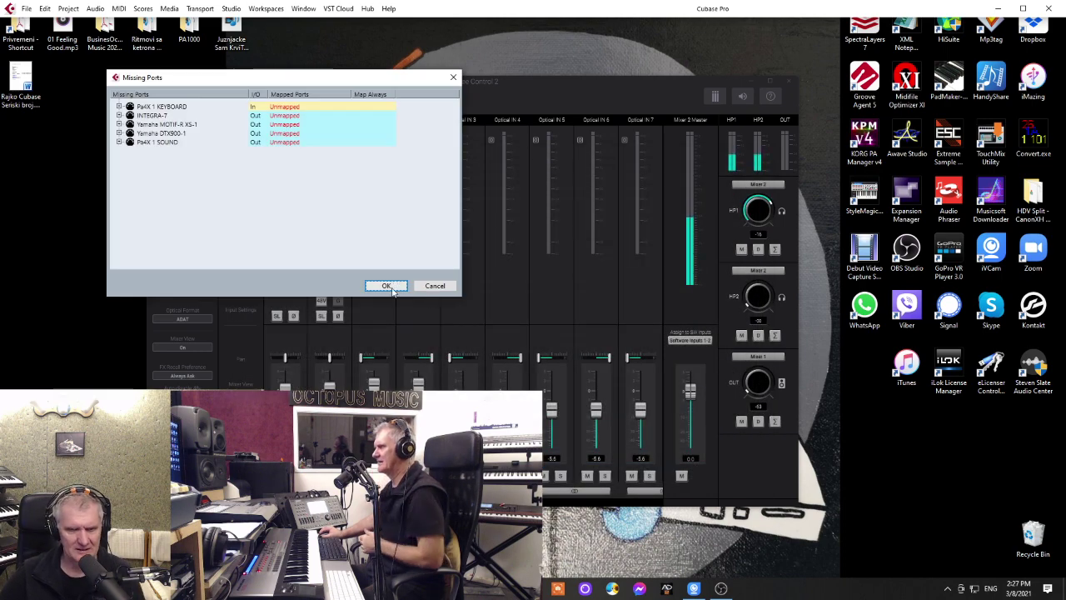
{"action": "left_click", "coordinate": [388, 285]}
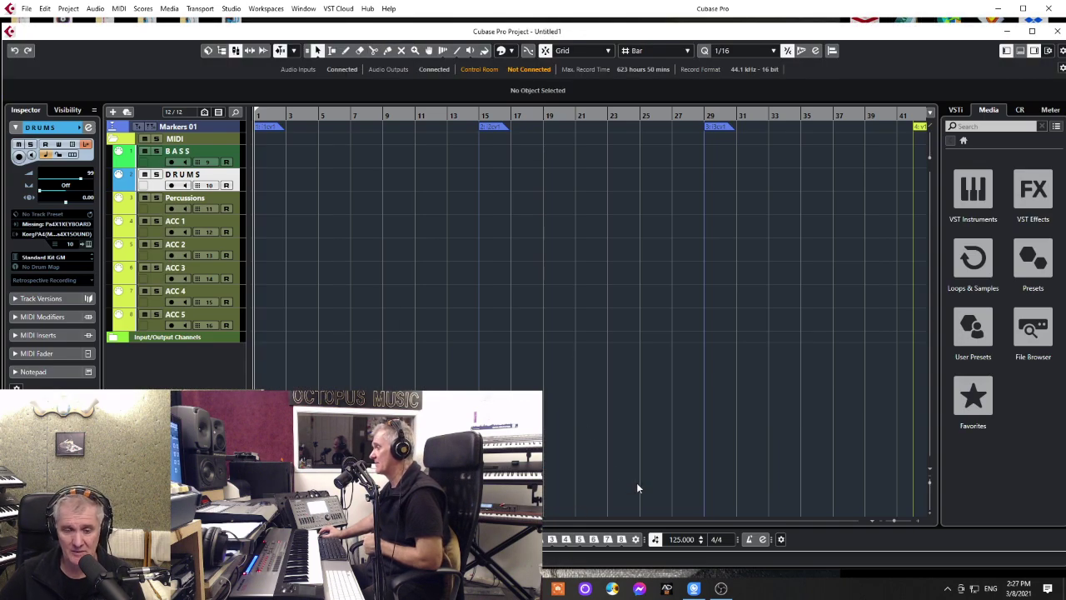
Move the intro markers i2cv1 and i3cv1 on the marker track to bars 9 and 17.
{"action": "left_click", "coordinate": [883, 522]}
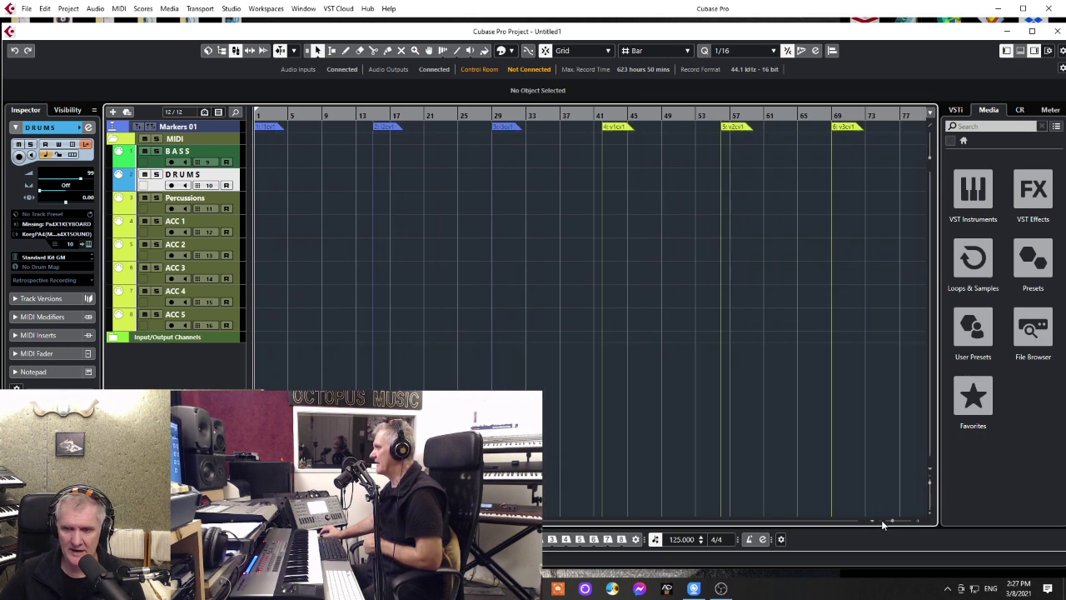
{"action": "left_click", "coordinate": [883, 522]}
{"action": "left_click", "coordinate": [883, 522]}
{"action": "left_click", "coordinate": [882, 522]}
{"action": "left_click", "coordinate": [882, 521]}
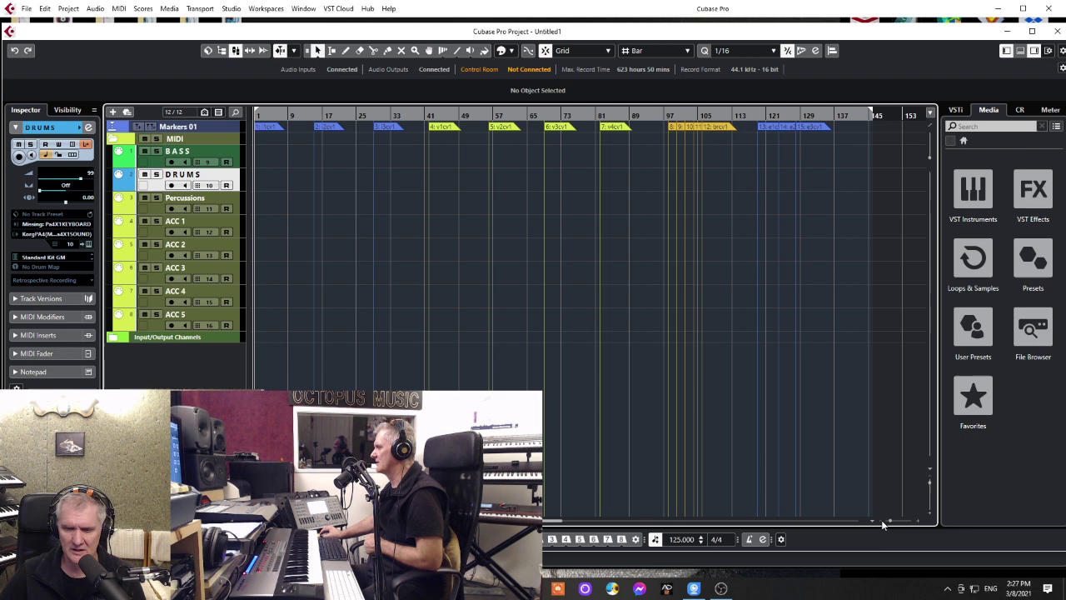
{"action": "left_click_drag", "start_coordinate": [328, 127], "coordinate": [305, 127]}
{"action": "left_click_drag", "start_coordinate": [386, 127], "coordinate": [332, 126]}
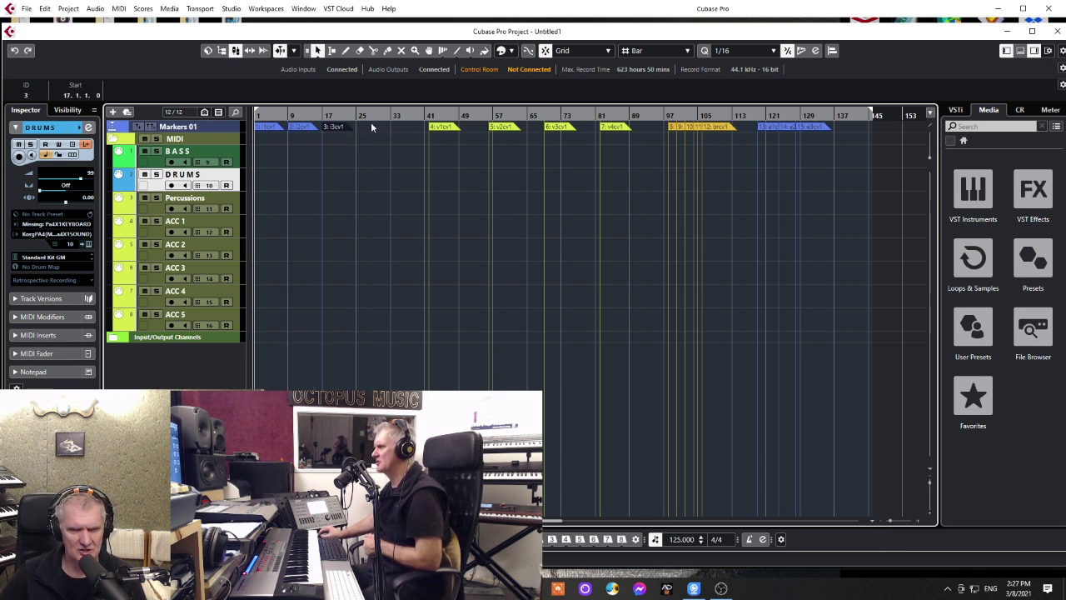
Move markers v1cv1 to v4cv1 to bars 24, 33, 40 and 49, and shift the fill, break and ending markers together to start at bar 58.
{"action": "left_click_drag", "start_coordinate": [442, 129], "coordinate": [367, 126]}
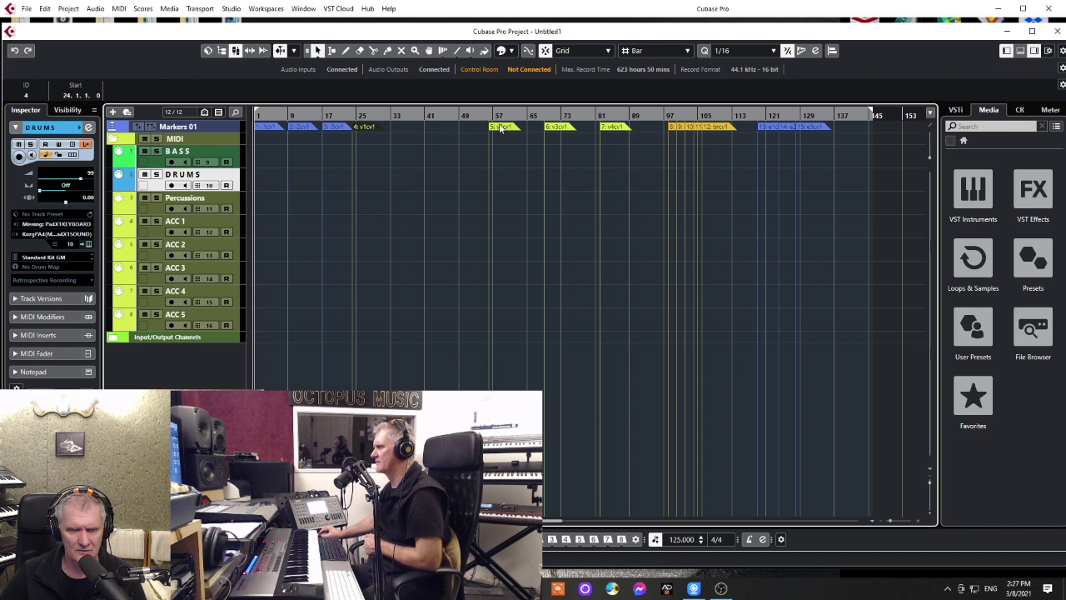
{"action": "left_click_drag", "start_coordinate": [500, 127], "coordinate": [404, 133]}
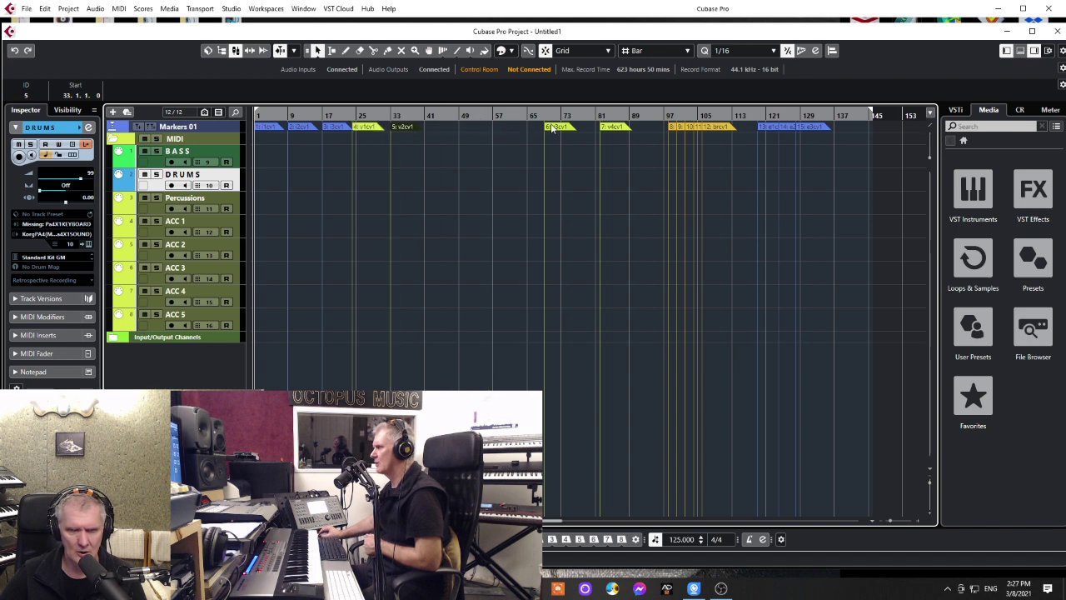
{"action": "left_click_drag", "start_coordinate": [560, 126], "coordinate": [430, 126]}
{"action": "left_click_drag", "start_coordinate": [604, 127], "coordinate": [461, 130]}
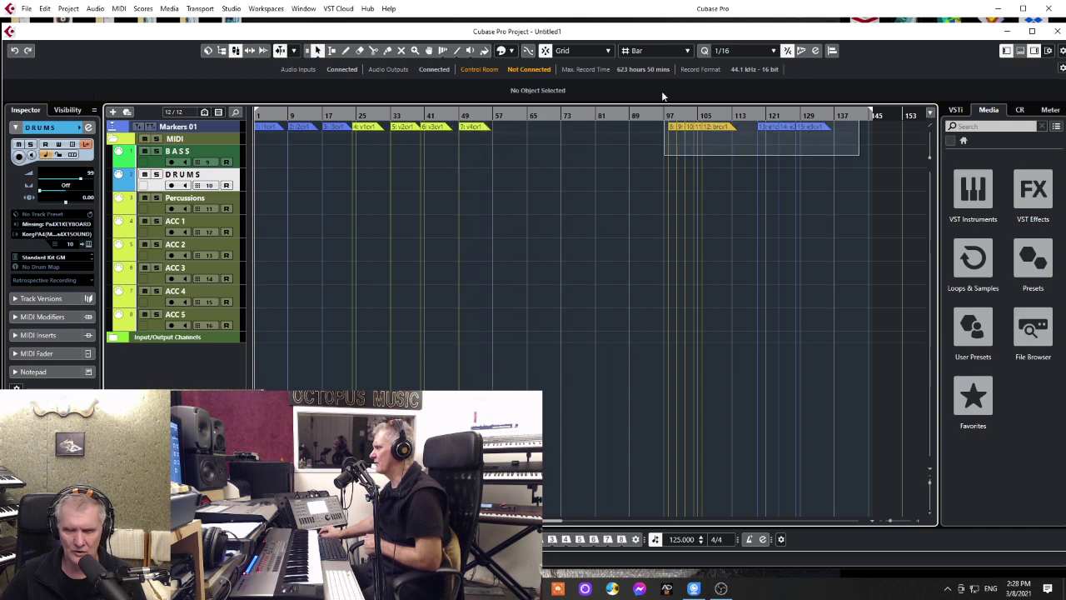
{"action": "left_click", "coordinate": [668, 120]}
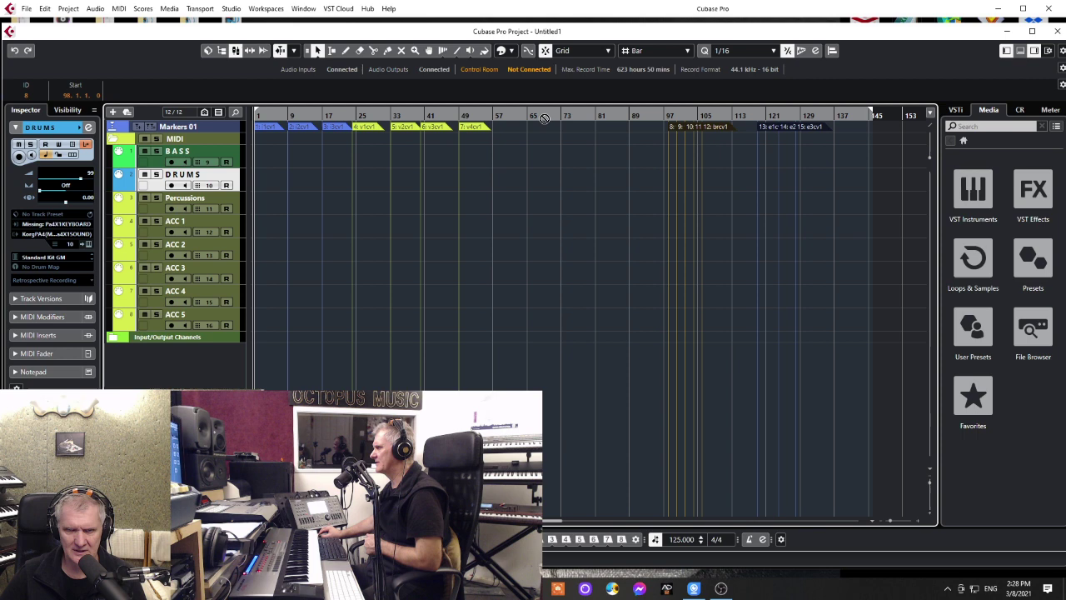
{"action": "left_click_drag", "start_coordinate": [545, 118], "coordinate": [498, 134]}
Copy all the markers on the marker track and close the untitled project without saving.
{"action": "left_click_drag", "start_coordinate": [712, 189], "coordinate": [212, 74]}
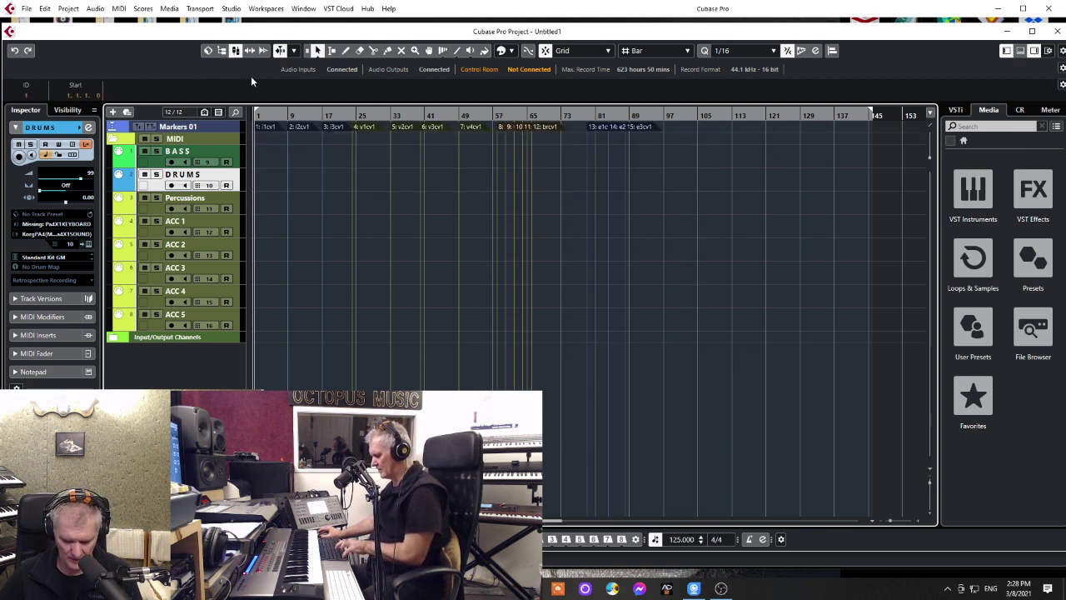
{"action": "left_click", "coordinate": [1057, 28]}
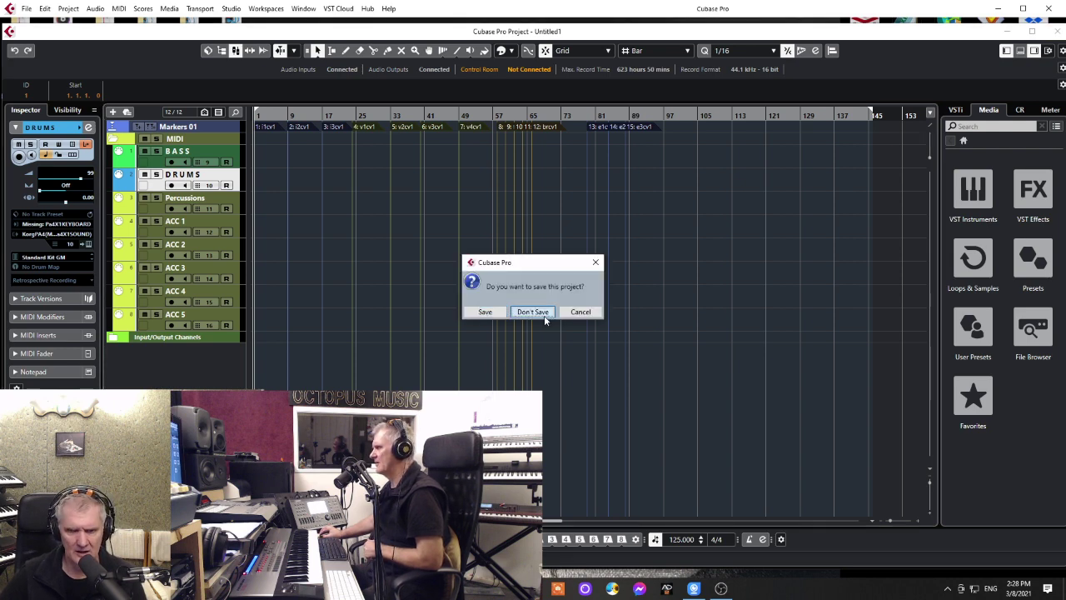
{"action": "left_click", "coordinate": [533, 312]}
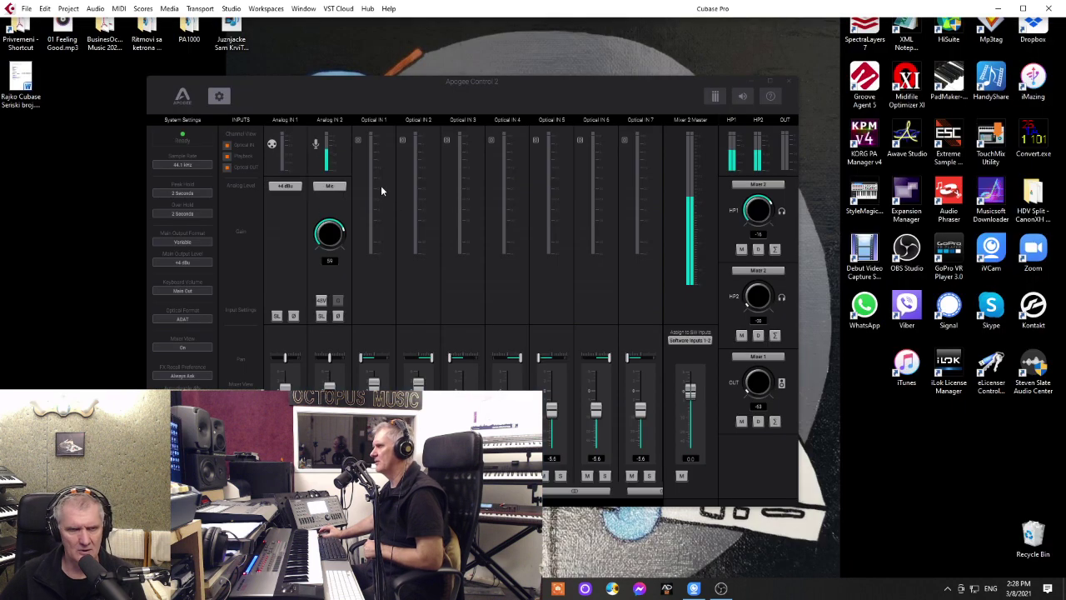
Open Zora BilaTk.cpr from the Zora Bila folder under ----Dalmatinske----, leaving the missing ports unmapped.
{"action": "left_click", "coordinate": [27, 8]}
{"action": "left_click", "coordinate": [45, 53]}
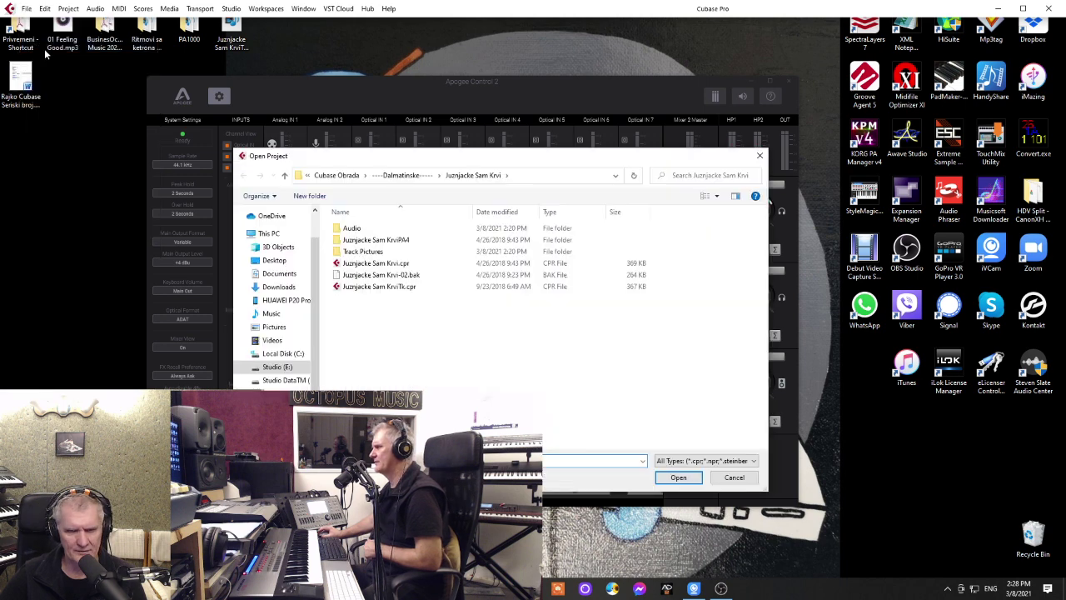
{"action": "left_click", "coordinate": [284, 175]}
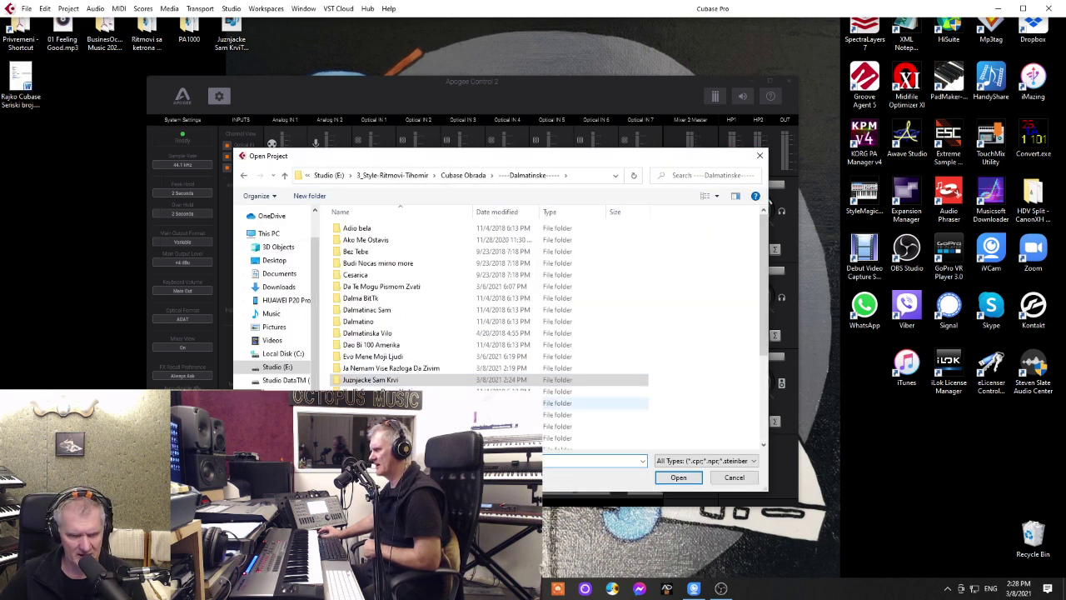
{"action": "scroll", "coordinate": [499, 408], "scroll_direction": "down", "scroll_amount": 4}
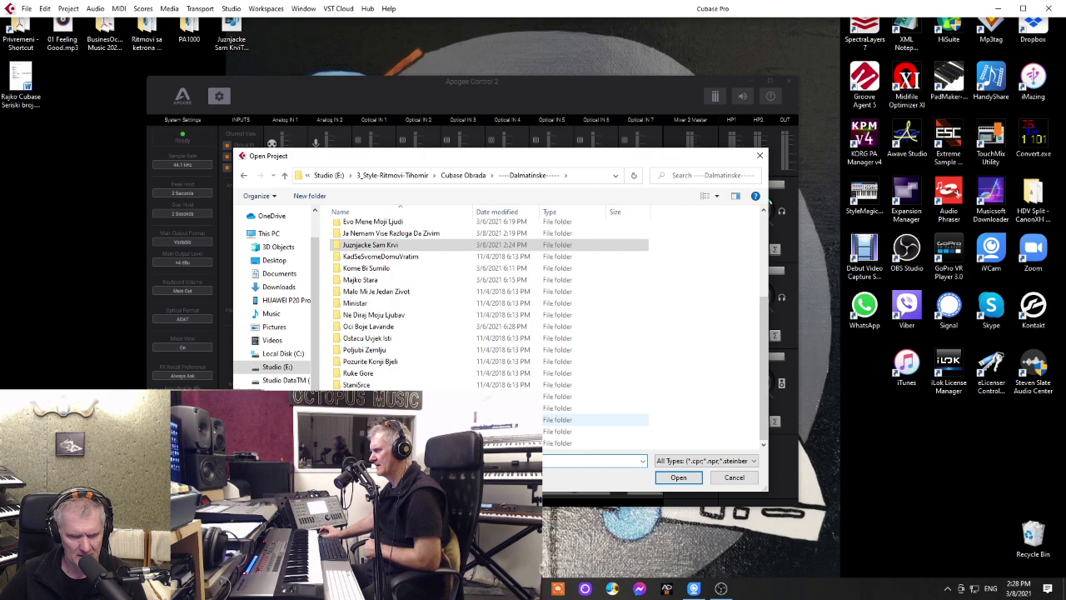
{"action": "double_click", "coordinate": [367, 444]}
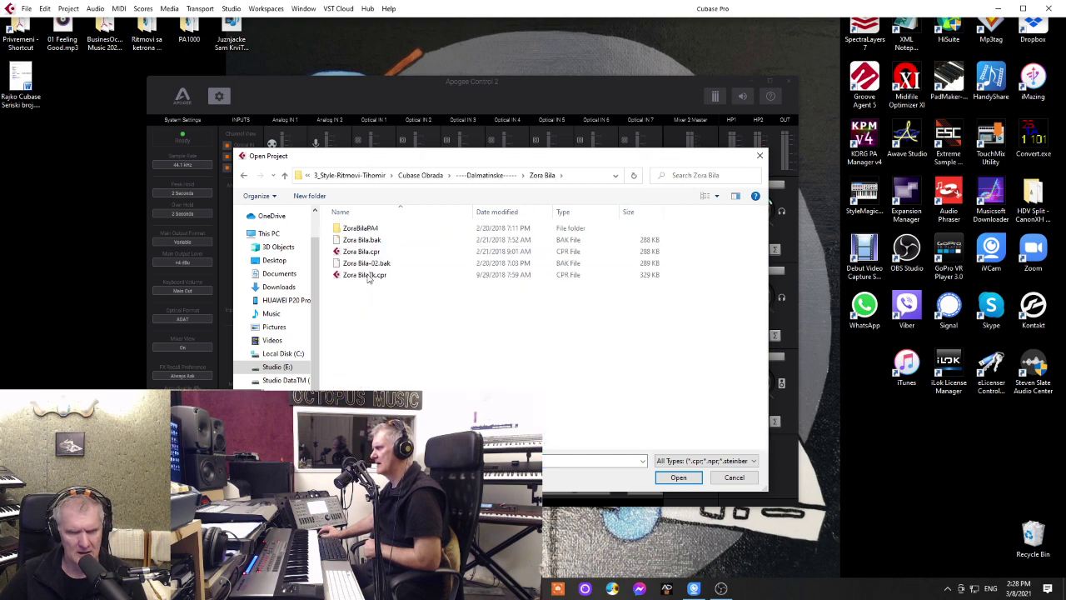
{"action": "double_click", "coordinate": [349, 279]}
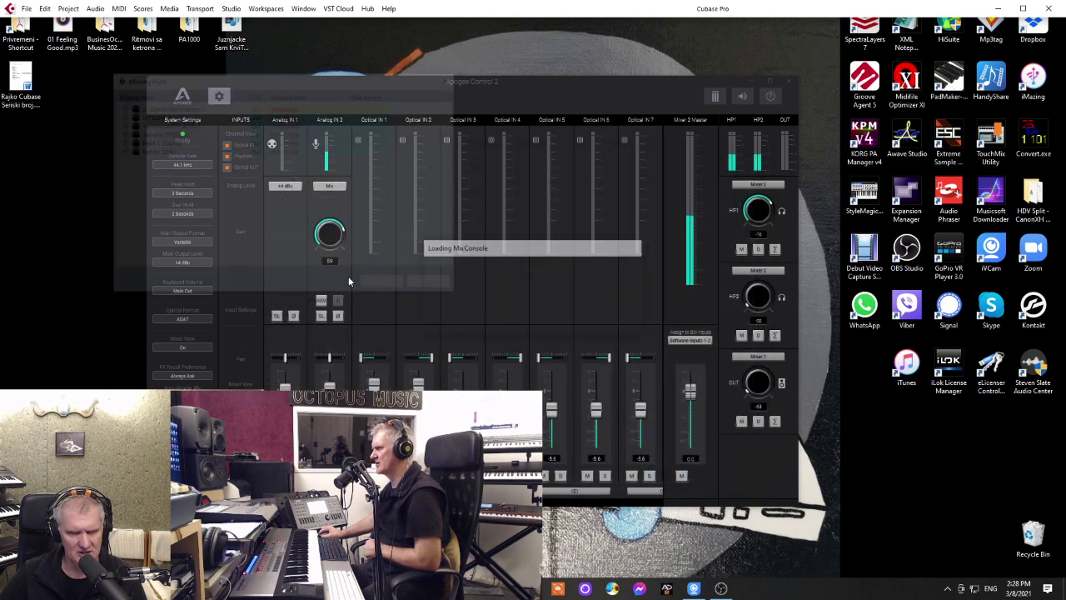
{"action": "left_click", "coordinate": [395, 287]}
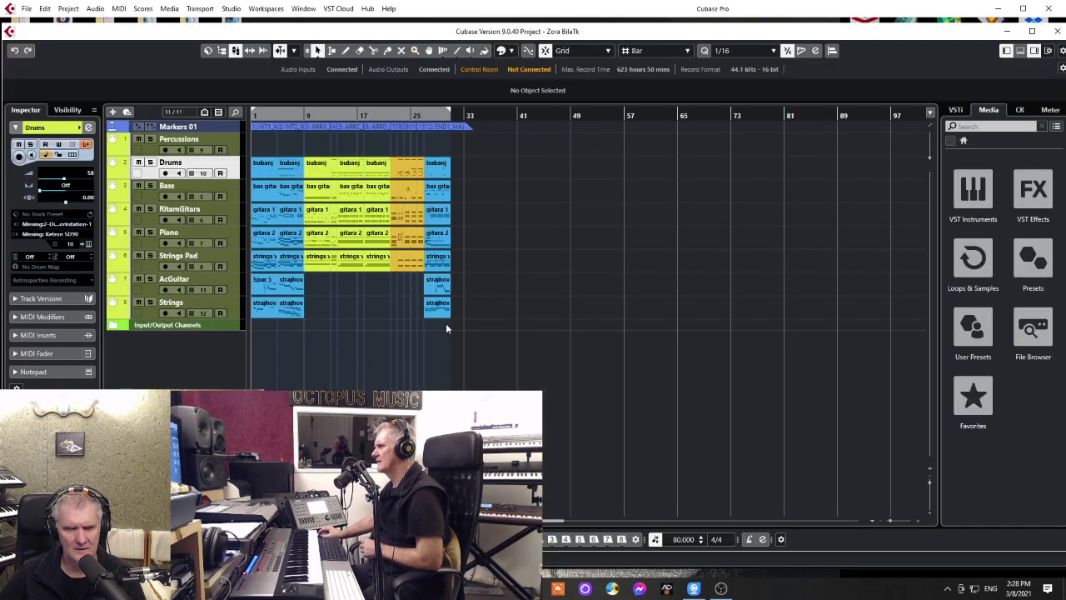
Delete all existing markers in the song and paste the copied marker set at the project start.
{"action": "left_click", "coordinate": [484, 117]}
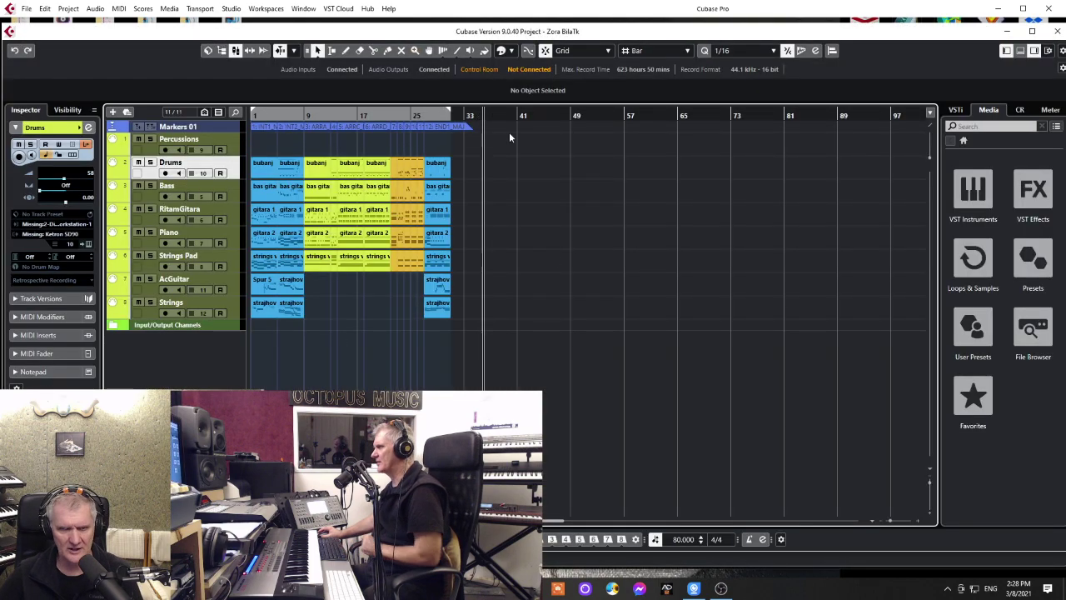
{"action": "left_click_drag", "start_coordinate": [509, 132], "coordinate": [242, 126]}
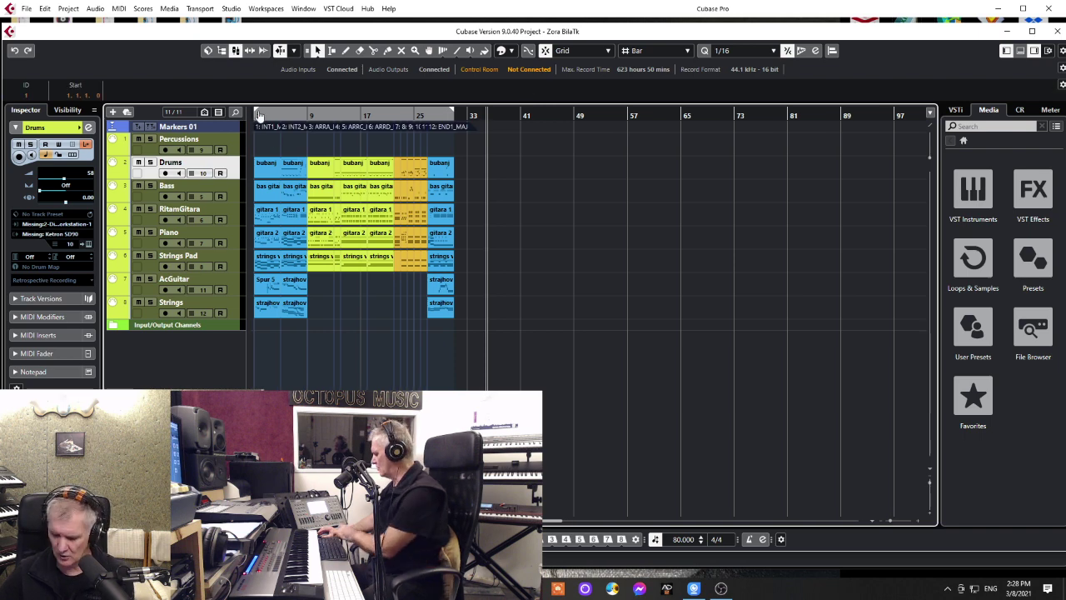
{"action": "key", "text": "Delete"}
{"action": "key", "text": "KP_Decimal"}
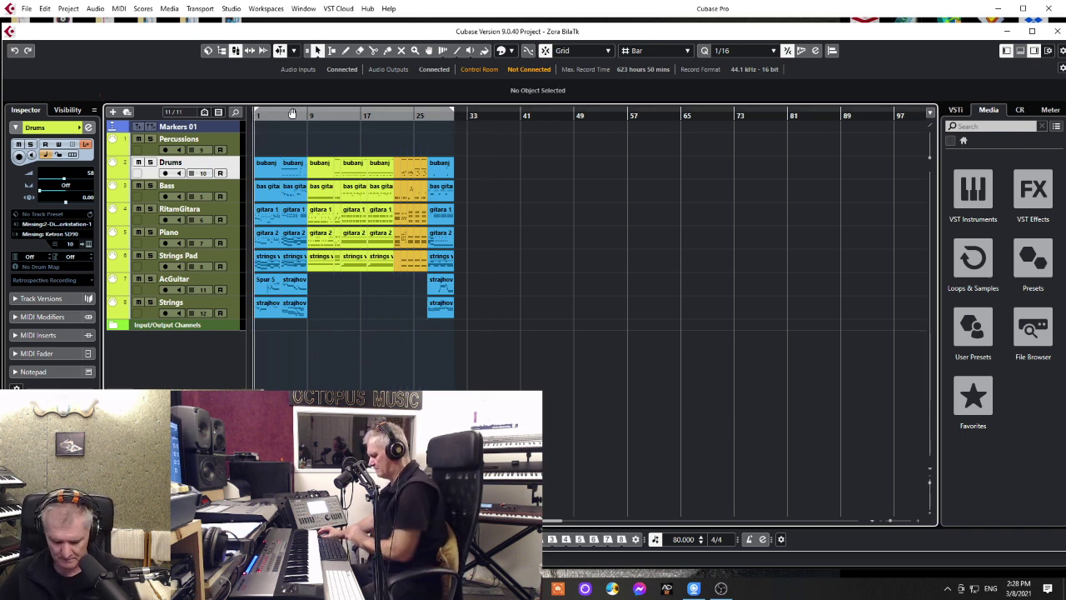
{"action": "key", "text": "ctrl+z"}
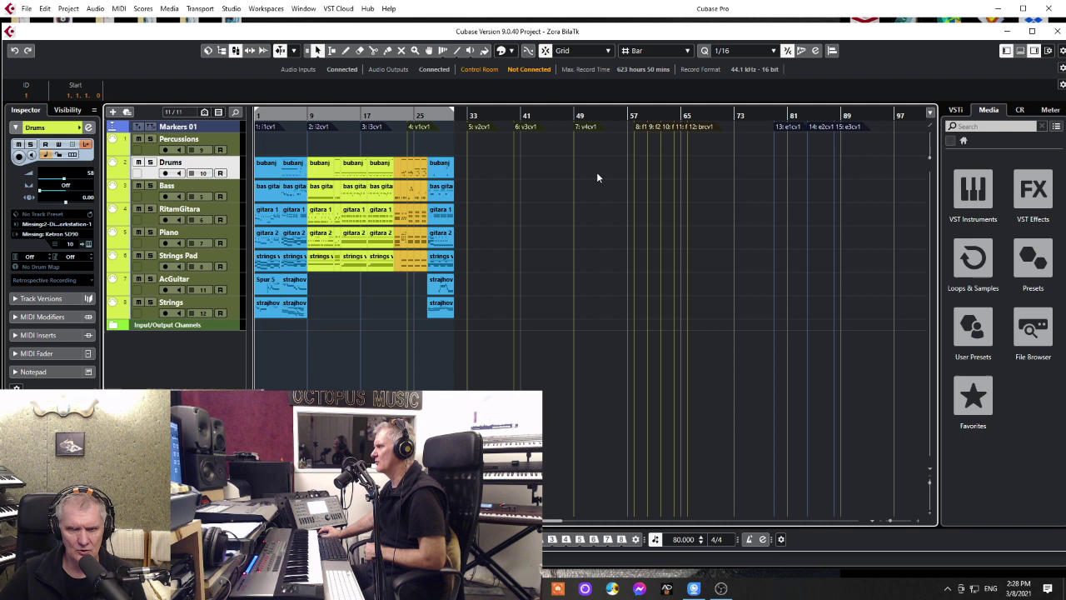
{"action": "left_click", "coordinate": [547, 169]}
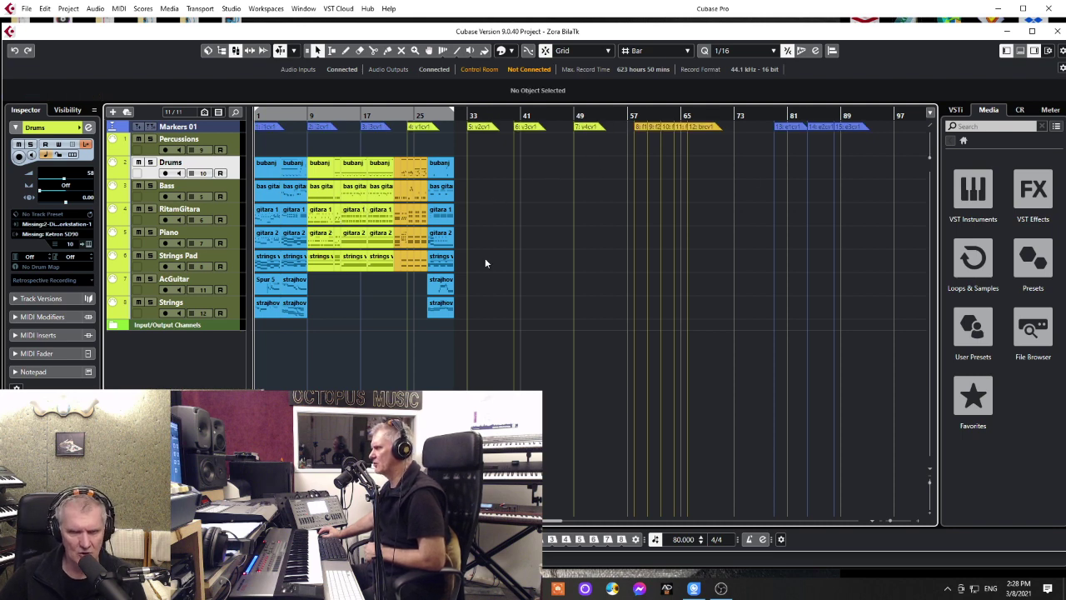
Move marker i2cv1 to the second intro part at bar 5 and delete marker i3cv1.
{"action": "left_click", "coordinate": [262, 173]}
{"action": "left_click_drag", "start_coordinate": [324, 131], "coordinate": [291, 131]}
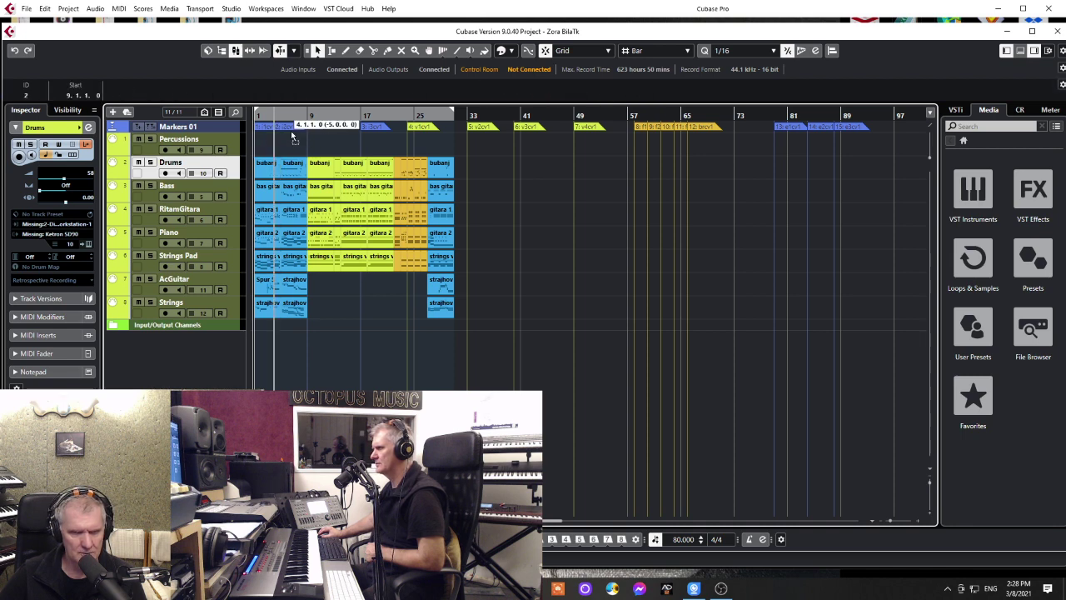
{"action": "left_click", "coordinate": [379, 129]}
{"action": "key", "text": "Delete"}
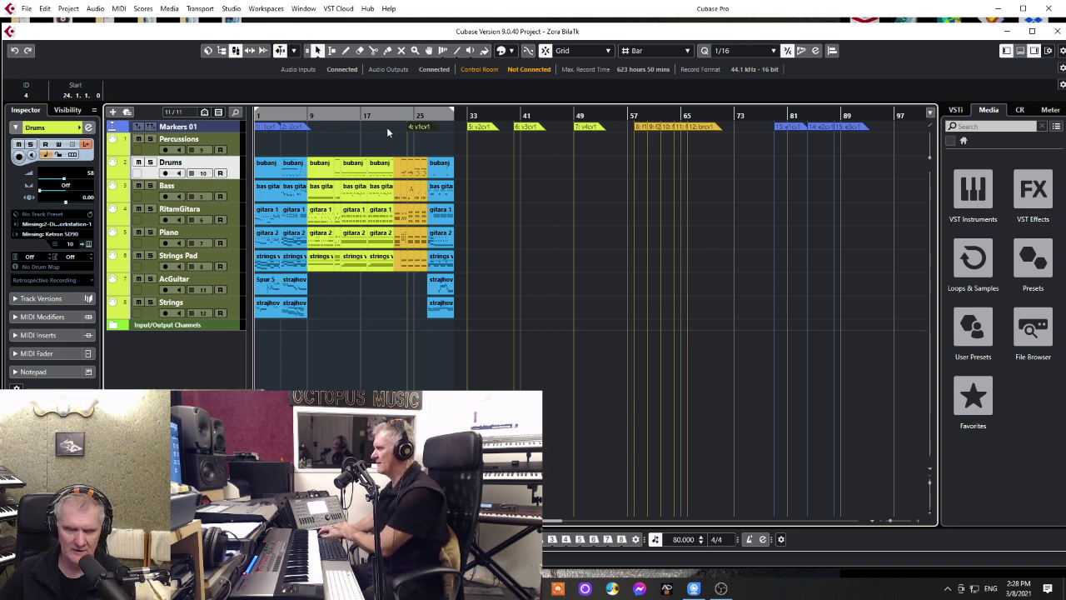
Align markers v1cv1, v2cv1, v3cv1 and v4cv1 with the yellow variation parts at bars 9, 13, 14 and 18.
{"action": "left_click_drag", "start_coordinate": [455, 124], "coordinate": [321, 130]}
{"action": "mouse_move", "coordinate": [481, 135]}
{"action": "left_mouse_down"}
{"action": "mouse_move", "coordinate": [342, 123]}
{"action": "mouse_move", "coordinate": [356, 121]}
{"action": "mouse_move", "coordinate": [354, 136]}
{"action": "left_mouse_up"}
{"action": "left_click_drag", "start_coordinate": [580, 128], "coordinate": [375, 131]}
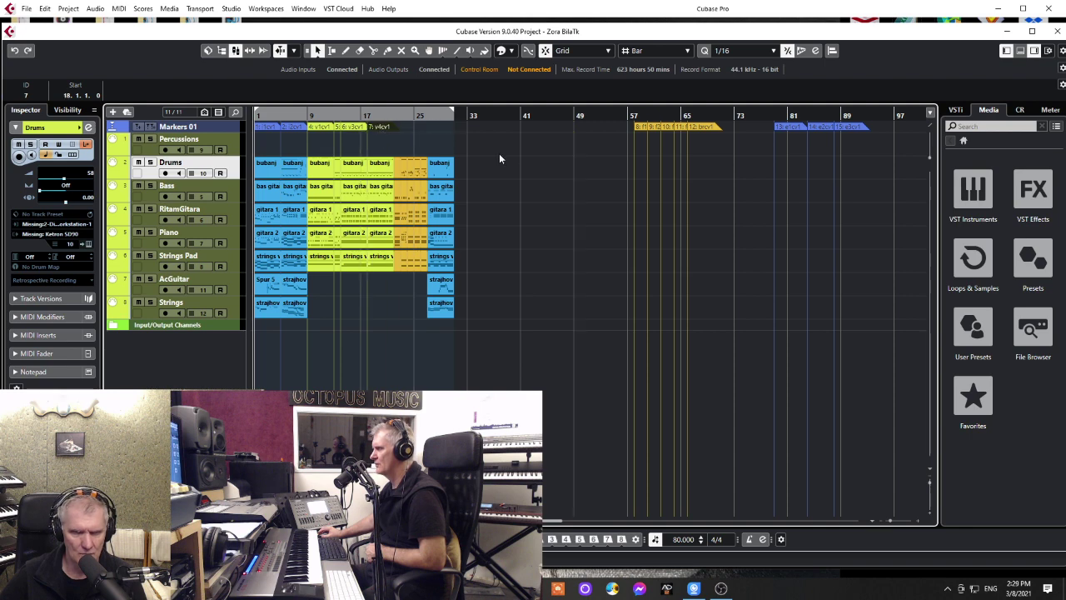
Move the fill and break markers together to start at bar 22, and the three ending markers together to start at bar 36.
{"action": "left_click", "coordinate": [634, 131]}
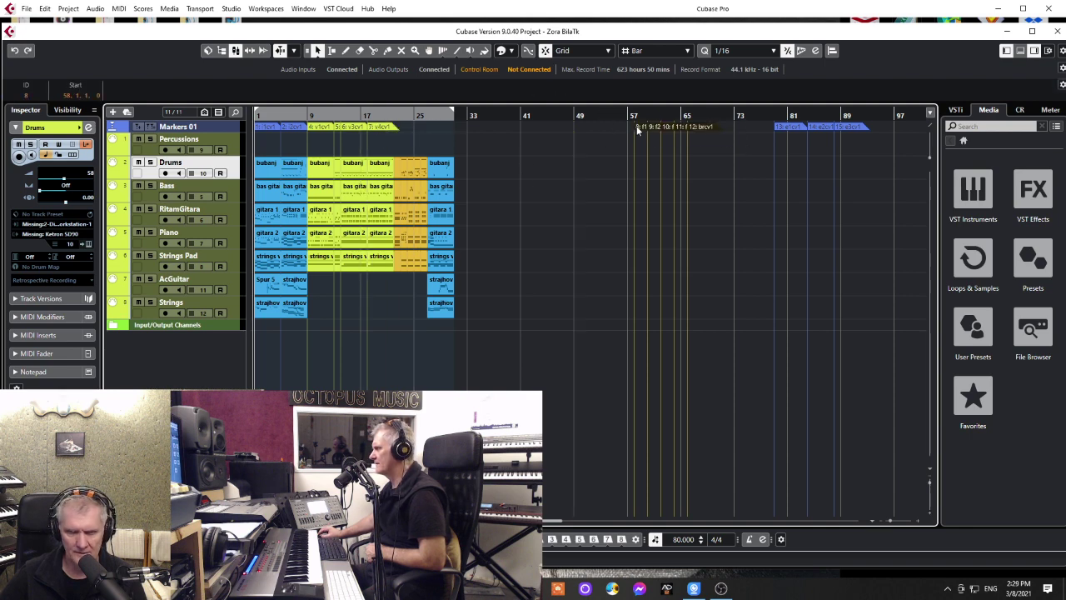
{"action": "left_click_drag", "start_coordinate": [637, 129], "coordinate": [400, 130]}
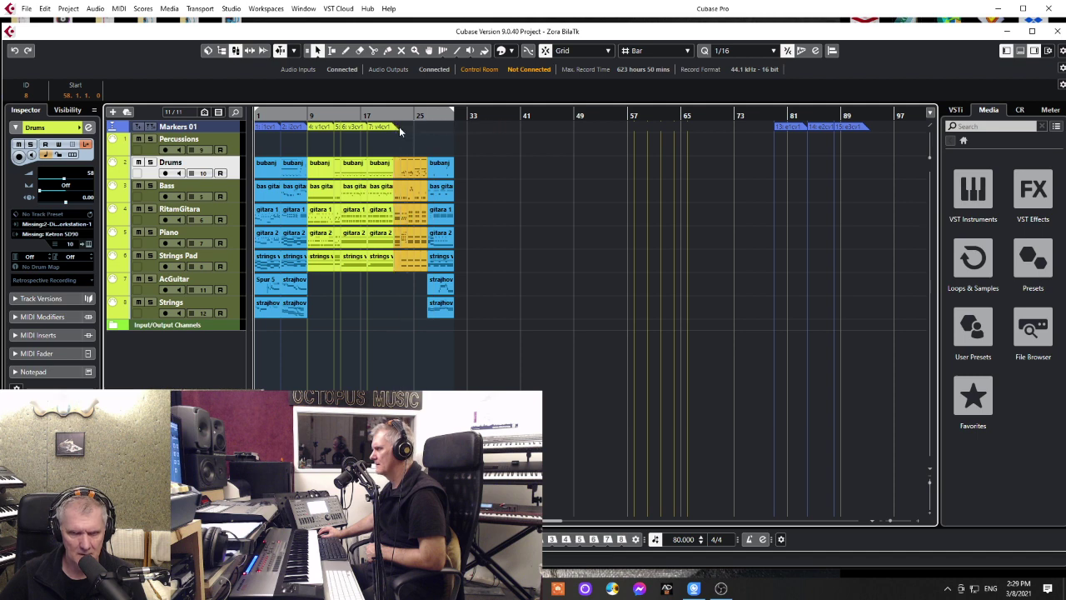
{"action": "left_click_drag", "start_coordinate": [922, 175], "coordinate": [490, 129]}
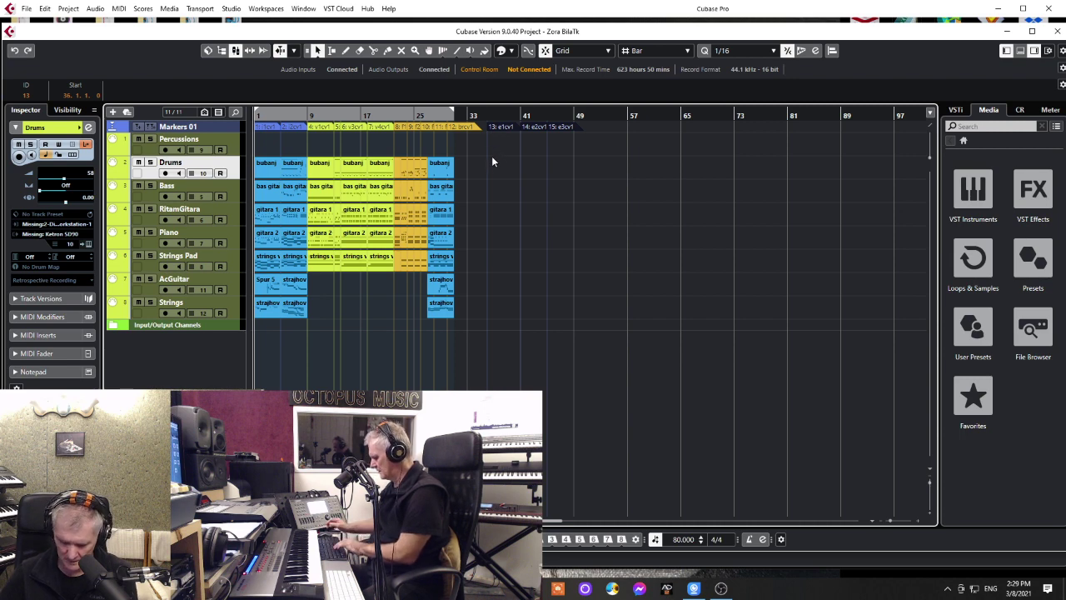
Align markers f2cv1, f3cv1, f4cv1 and brcv1 with the orange fill parts at bars 23, 24, 25 and 26.
{"action": "key", "text": "h"}
{"action": "key", "text": "h"}
{"action": "key", "text": "h"}
{"action": "key", "text": "h"}
{"action": "key", "text": "h"}
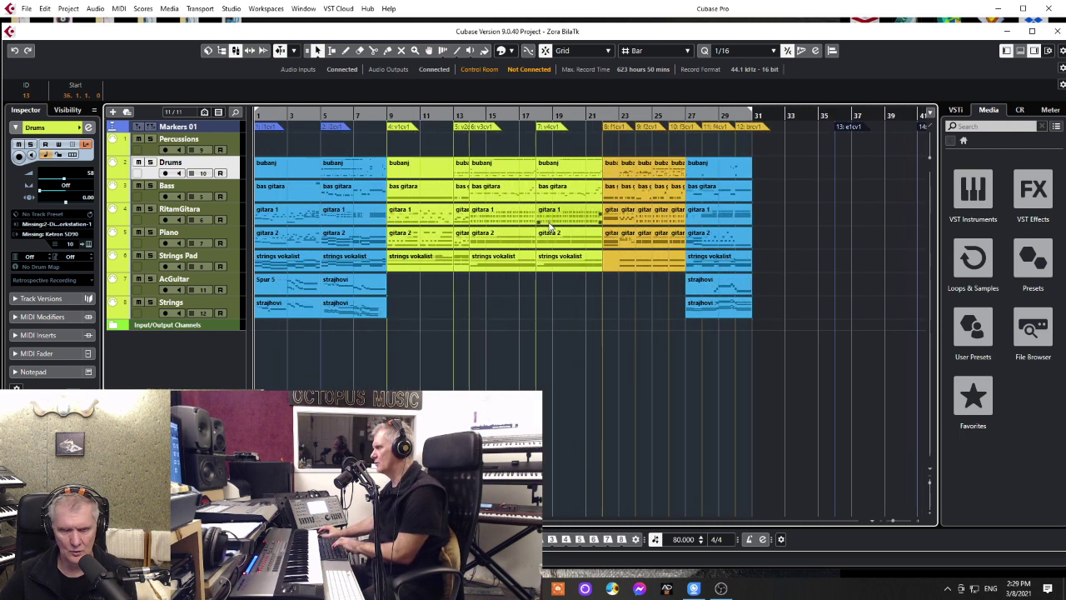
{"action": "key", "text": "h"}
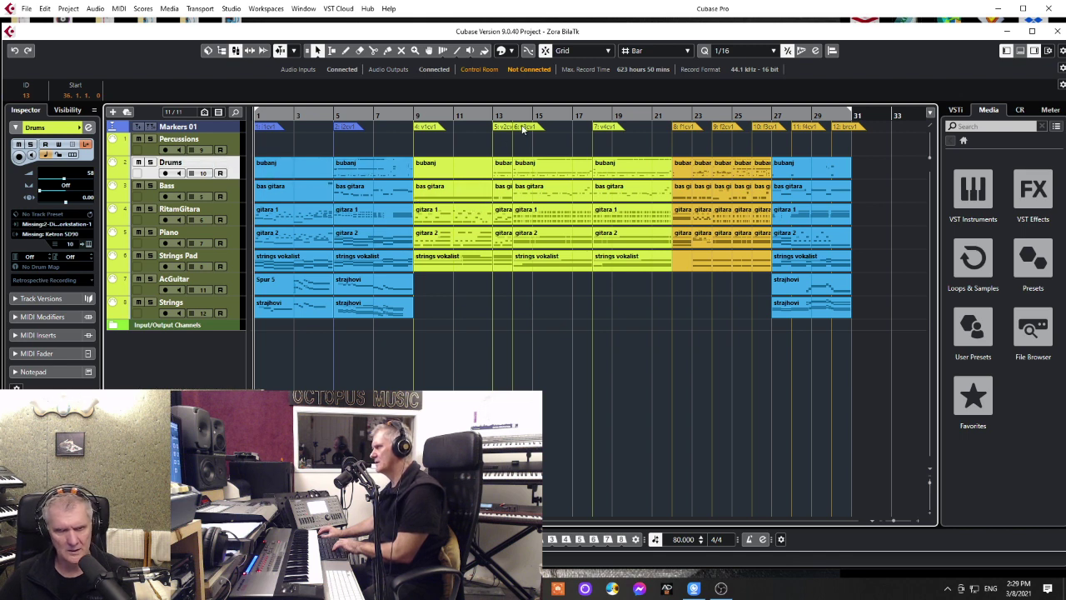
{"action": "key", "text": "h"}
{"action": "key", "text": "h"}
{"action": "key", "text": "h"}
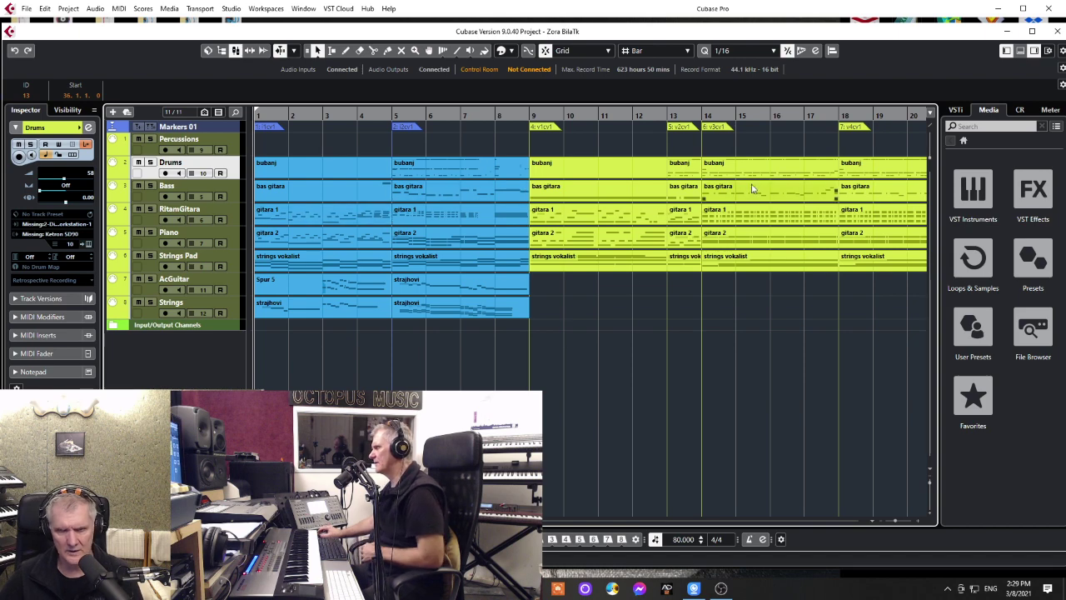
{"action": "scroll", "coordinate": [589, 311], "scroll_direction": "right", "scroll_amount": 5}
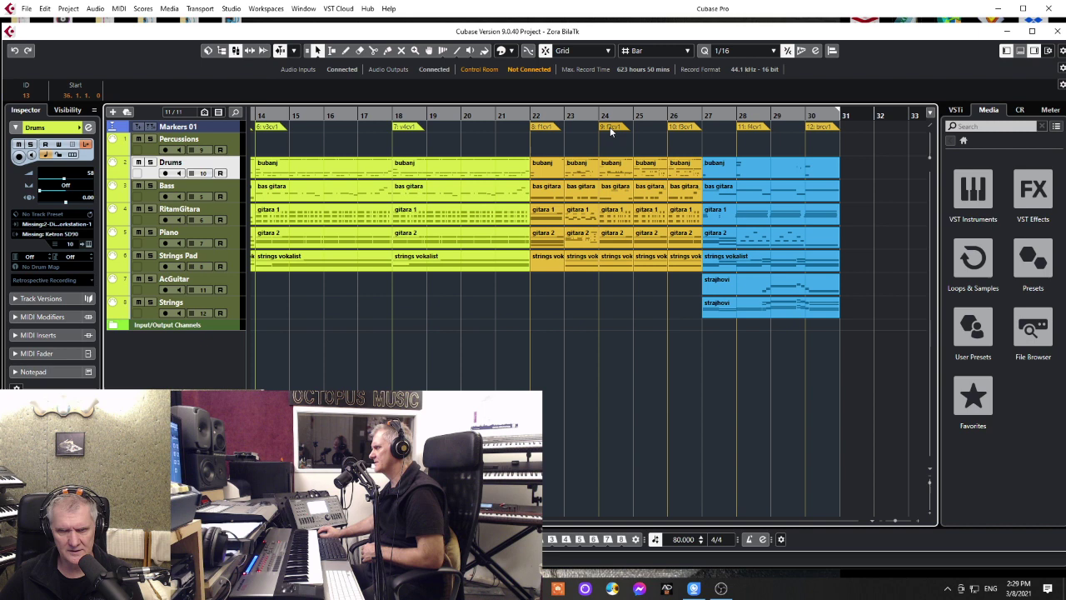
{"action": "left_click_drag", "start_coordinate": [609, 127], "coordinate": [576, 126]}
{"action": "left_click_drag", "start_coordinate": [698, 127], "coordinate": [625, 126]}
{"action": "mouse_move", "coordinate": [761, 129]}
{"action": "left_mouse_down"}
{"action": "mouse_move", "coordinate": [658, 128]}
{"action": "mouse_move", "coordinate": [686, 124]}
{"action": "left_mouse_up"}
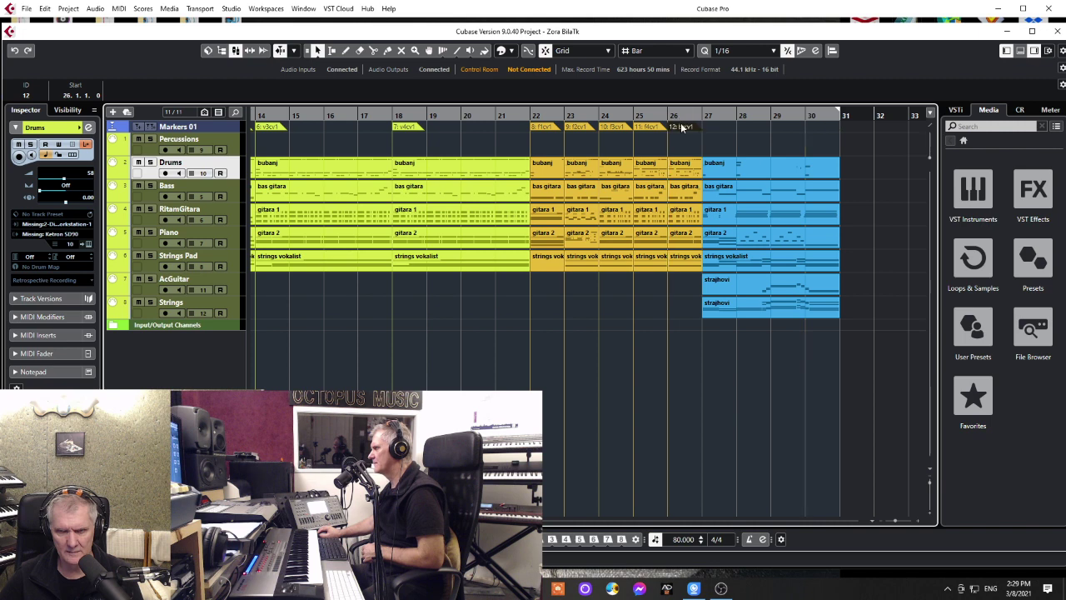
Move ending marker e1cv1 to the blue ending part at bar 27 and delete markers e2cv1 and e3cv1.
{"action": "scroll", "coordinate": [591, 312], "scroll_direction": "right", "scroll_amount": 4}
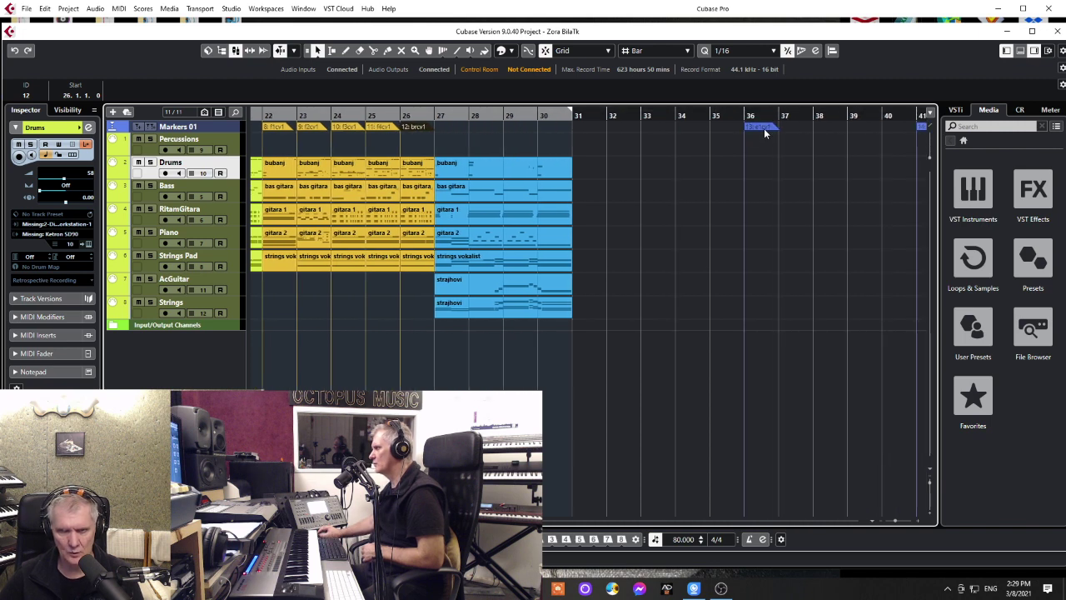
{"action": "left_click_drag", "start_coordinate": [765, 129], "coordinate": [489, 137]}
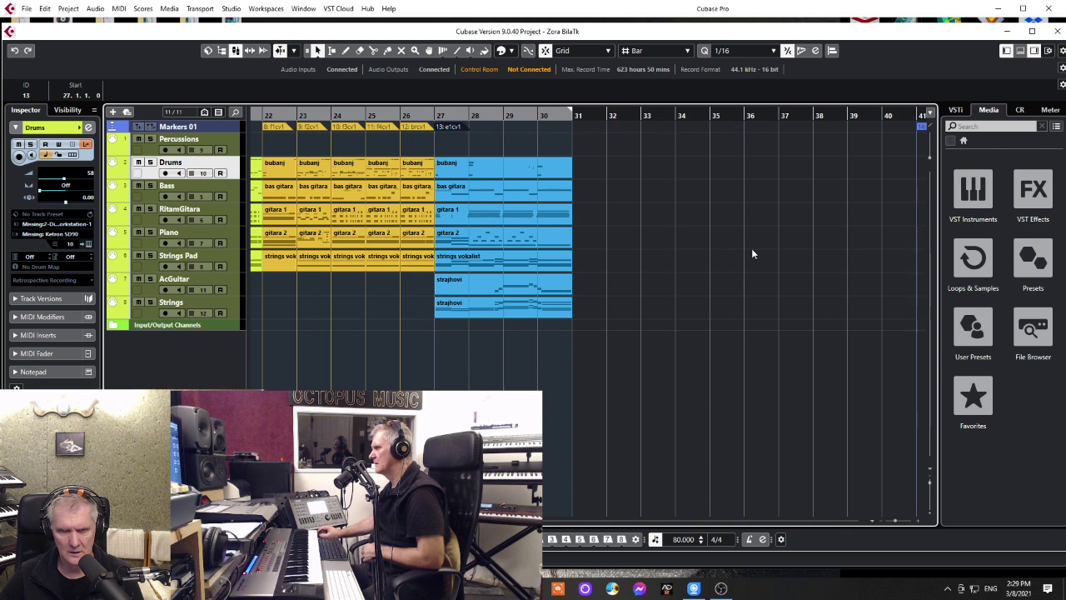
{"action": "mouse_move", "coordinate": [743, 252]}
{"action": "left_mouse_down"}
{"action": "mouse_move", "coordinate": [790, 152]}
{"action": "mouse_move", "coordinate": [996, 84]}
{"action": "left_mouse_up"}
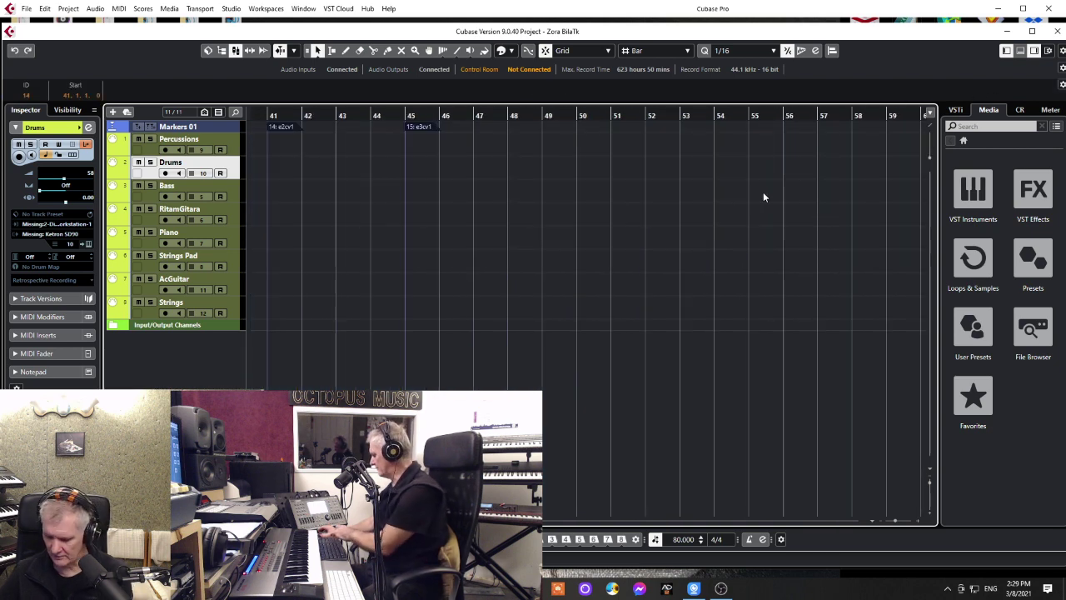
{"action": "key", "text": "Delete"}
{"action": "key", "text": "KP_Decimal"}
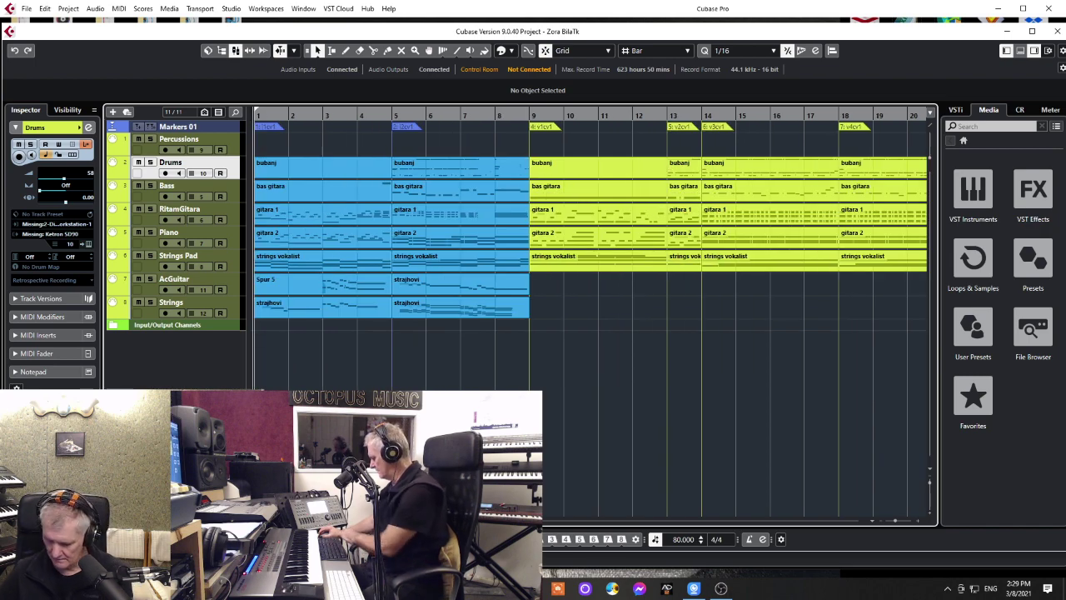
Move the Percussions track below Drums and set its MIDI channel to 1.
{"action": "key", "text": "g"}
{"action": "key", "text": "g"}
{"action": "key", "text": "g"}
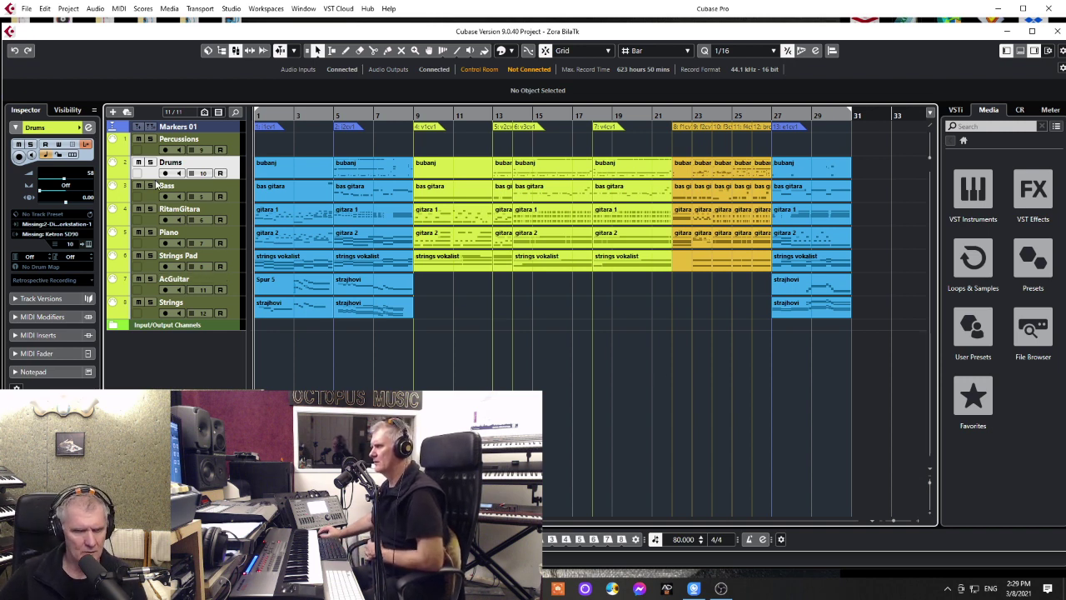
{"action": "left_click", "coordinate": [151, 149]}
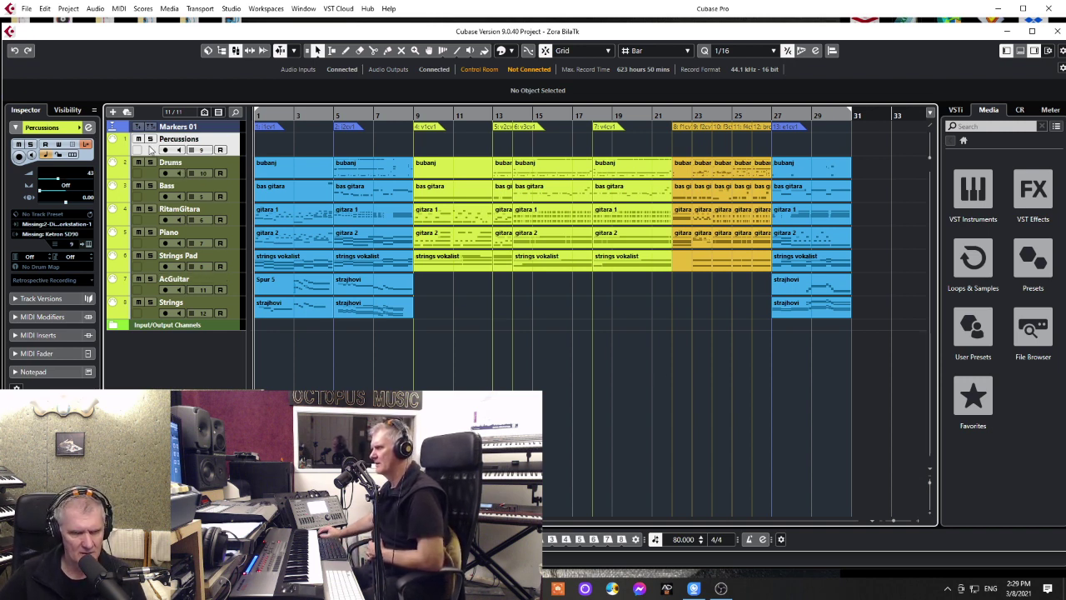
{"action": "mouse_move", "coordinate": [150, 149]}
{"action": "left_mouse_down"}
{"action": "mouse_move", "coordinate": [146, 197]}
{"action": "mouse_move", "coordinate": [148, 160]}
{"action": "left_mouse_up"}
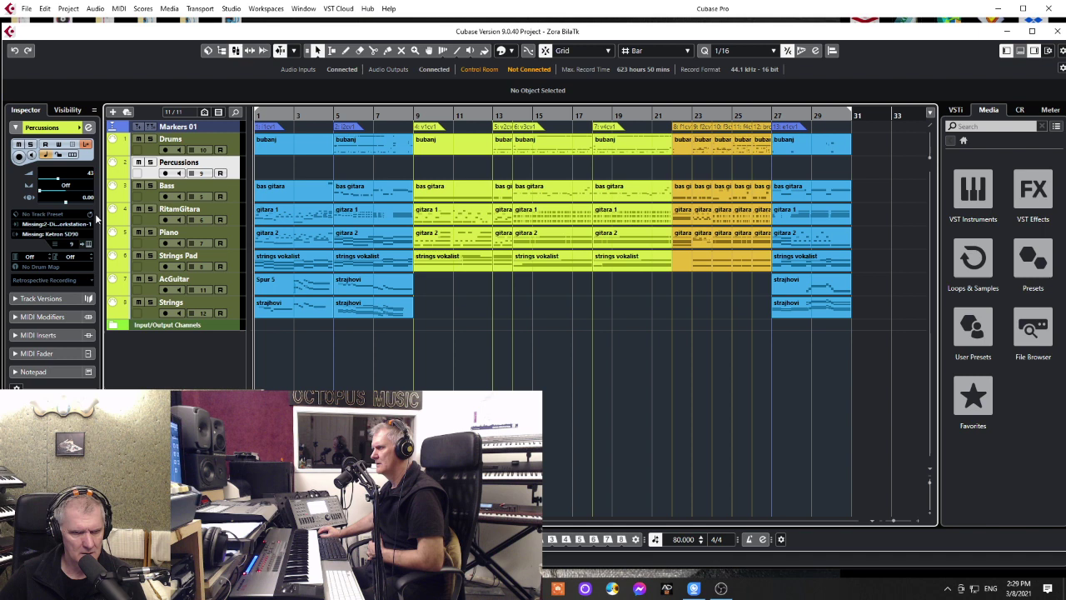
{"action": "left_click", "coordinate": [66, 243]}
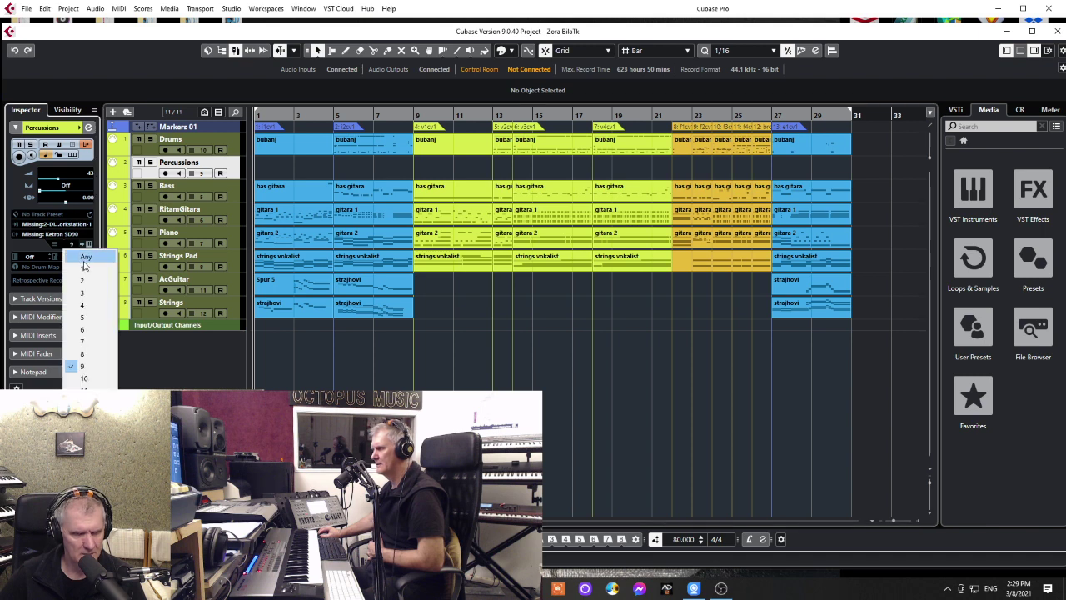
{"action": "left_click", "coordinate": [86, 271]}
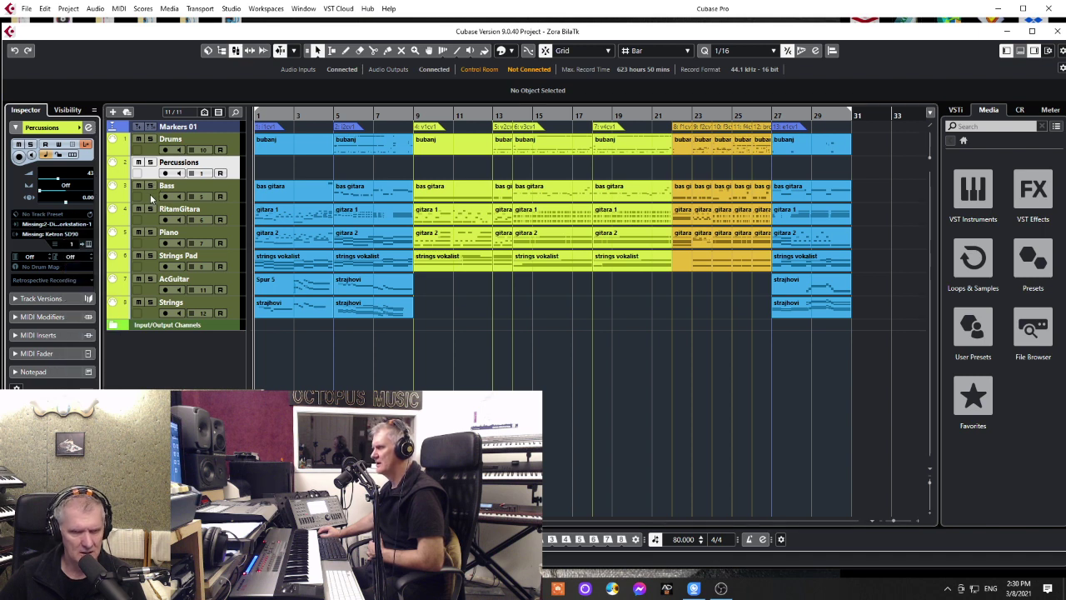
Move the Bass track above Drums and set its MIDI channel to 9.
{"action": "left_click_drag", "start_coordinate": [151, 198], "coordinate": [143, 150]}
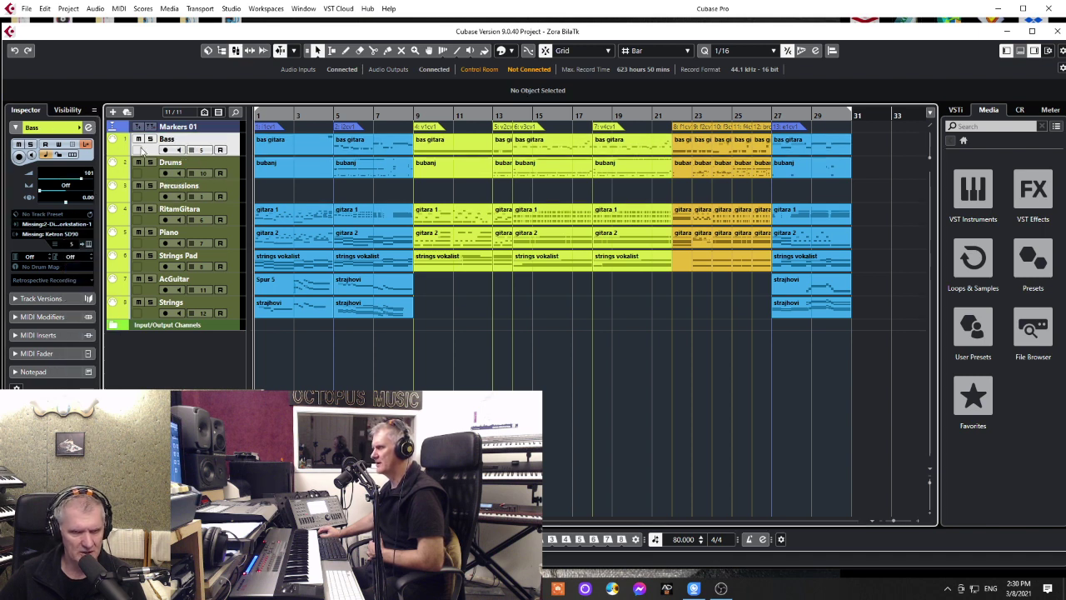
{"action": "left_click", "coordinate": [73, 243]}
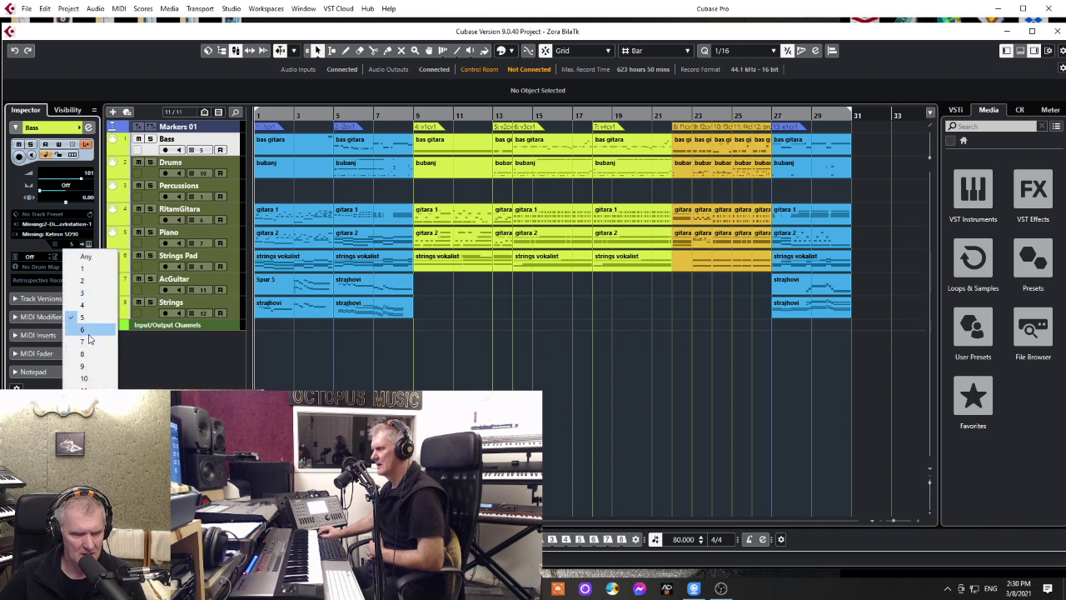
{"action": "left_click", "coordinate": [88, 367]}
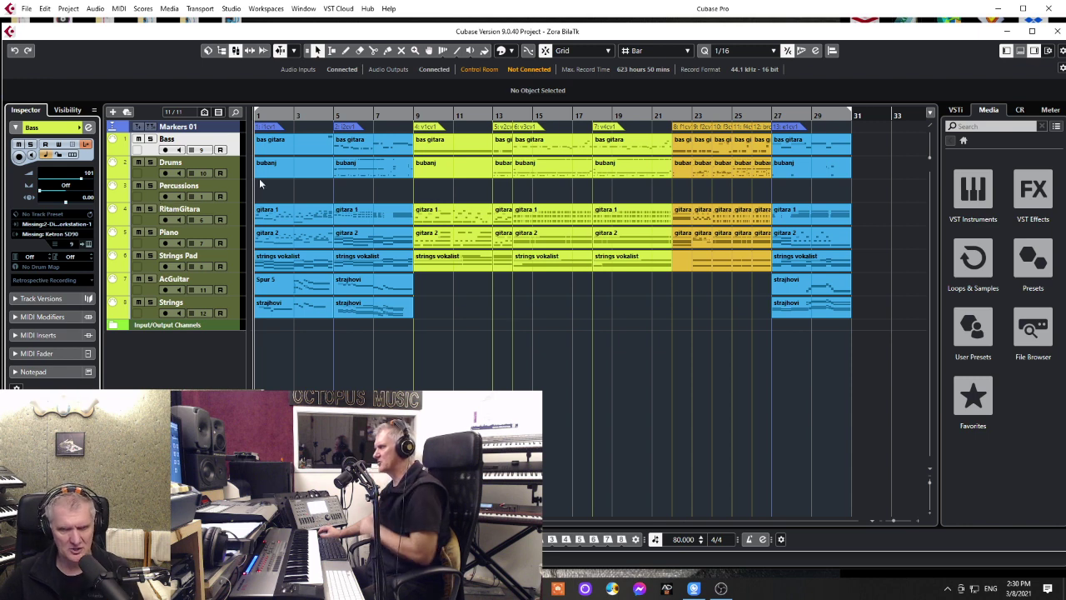
Set the MIDI channel of the RitamGitara track to 12 and of the Piano track to 13.
{"action": "left_click", "coordinate": [147, 221]}
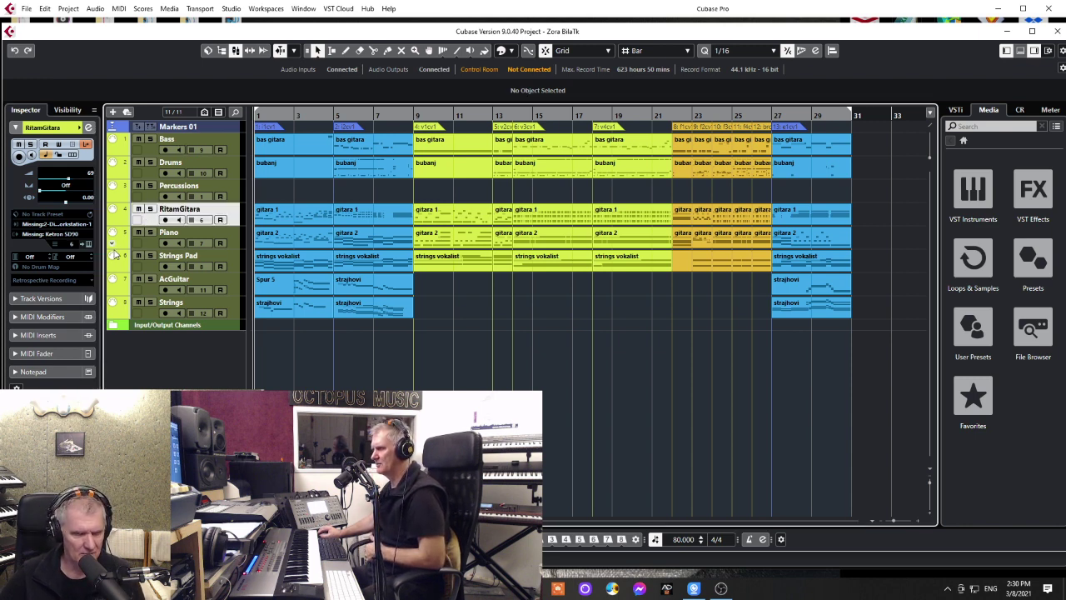
{"action": "left_click", "coordinate": [71, 247]}
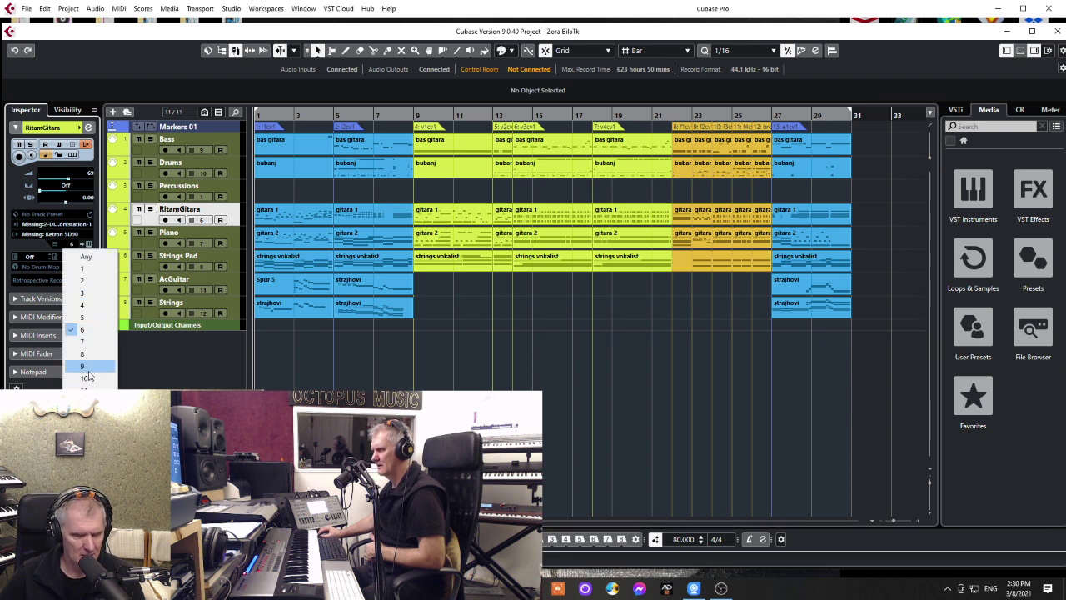
{"action": "left_click", "coordinate": [83, 402]}
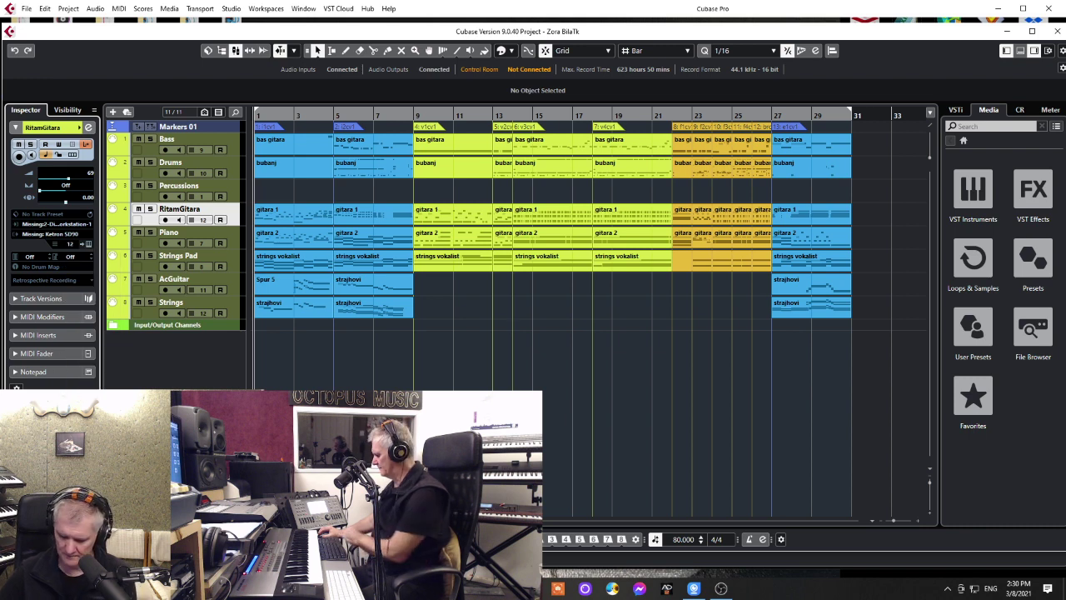
{"action": "key", "text": "Down"}
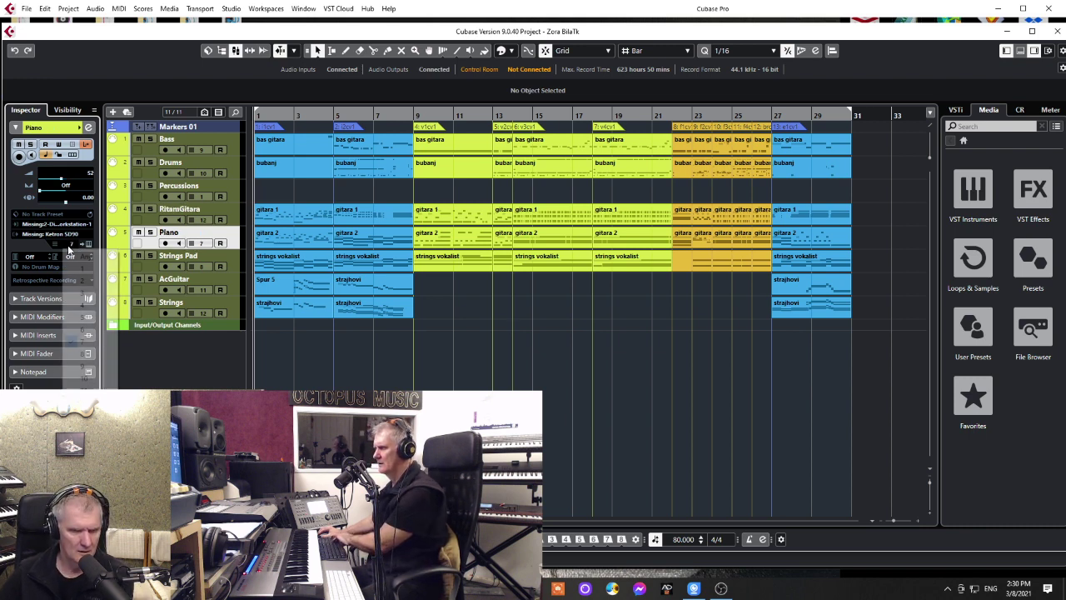
{"action": "left_click", "coordinate": [70, 246]}
{"action": "left_click", "coordinate": [83, 414]}
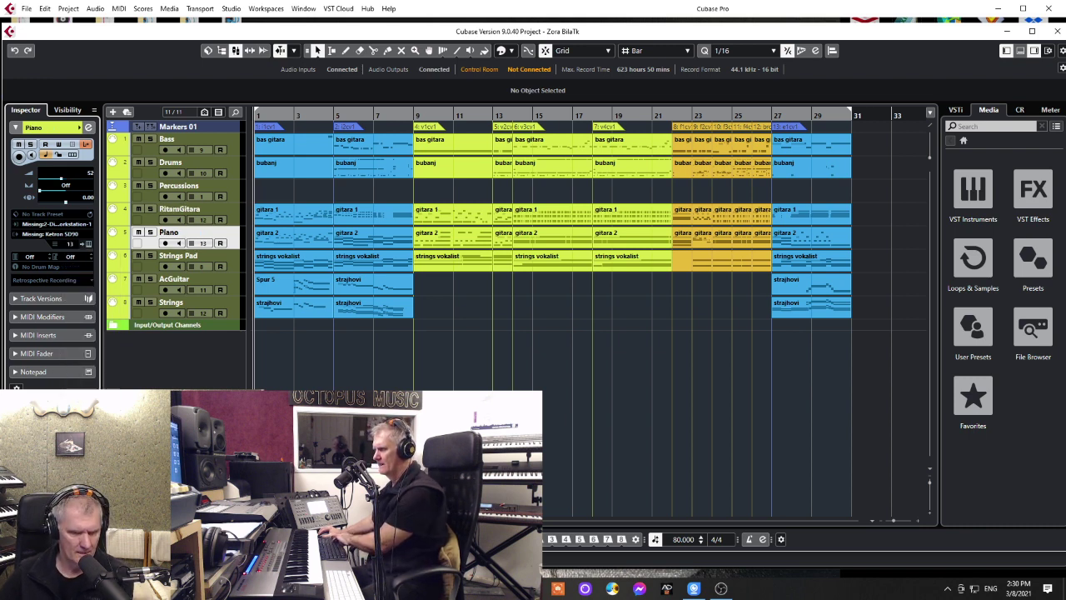
Set the MIDI channels of the Strings Pad, AcGuitar and Strings tracks to 14, 15 and 16.
{"action": "key", "text": "Down"}
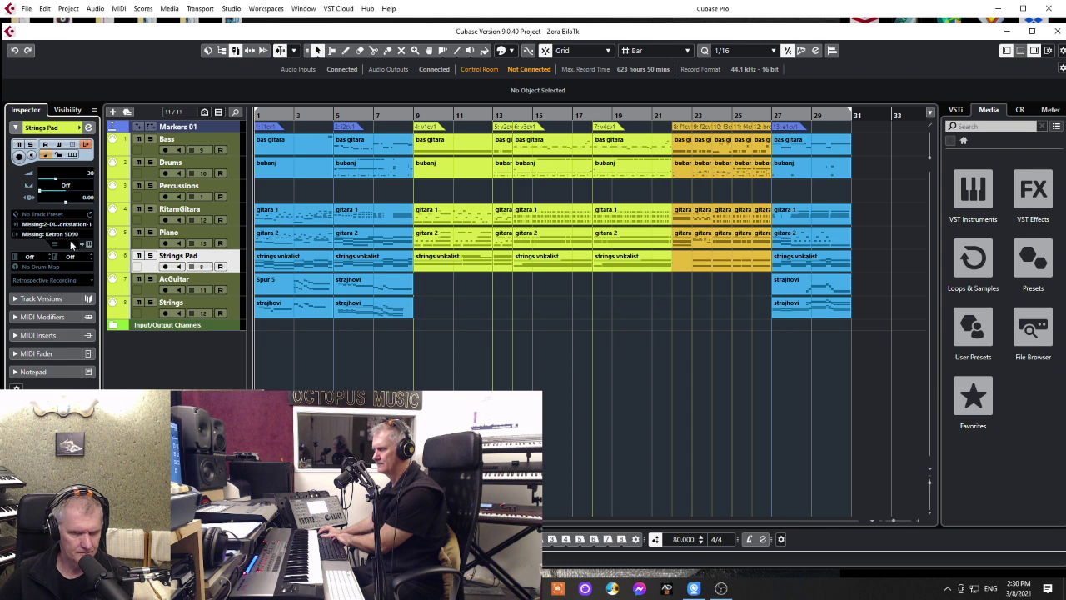
{"action": "left_click", "coordinate": [70, 242]}
{"action": "left_click", "coordinate": [77, 367]}
{"action": "key", "text": "Down"}
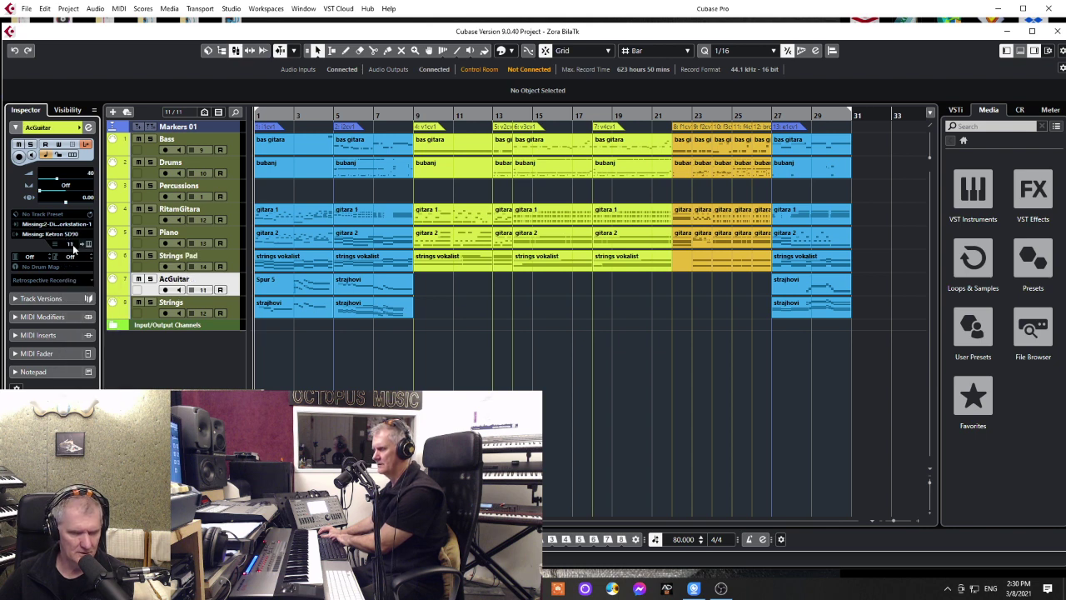
{"action": "left_click", "coordinate": [70, 243]}
{"action": "left_click", "coordinate": [79, 438]}
{"action": "key", "text": "Down"}
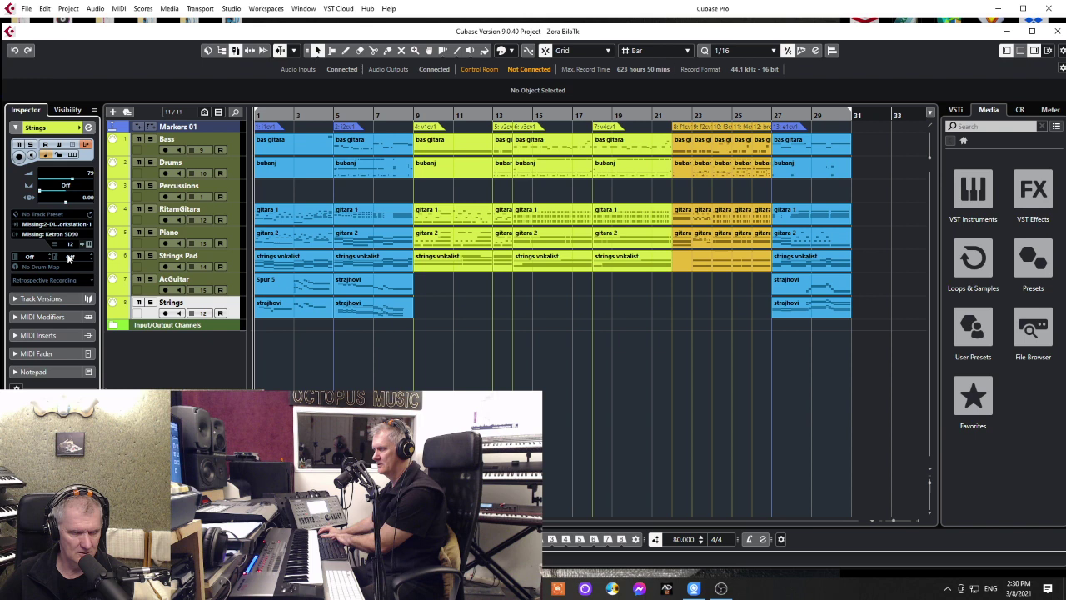
{"action": "left_click", "coordinate": [70, 244]}
{"action": "left_click", "coordinate": [79, 451]}
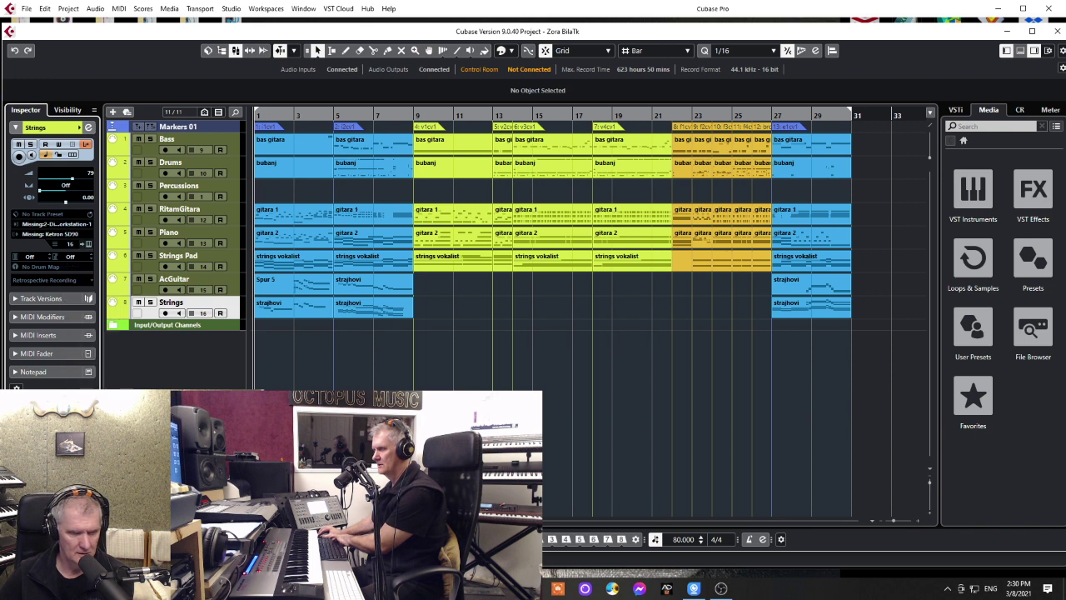
Set the Percussions track's MIDI channel to 11 and check the channels of the tracks below it down to Strings.
{"action": "left_click", "coordinate": [147, 155]}
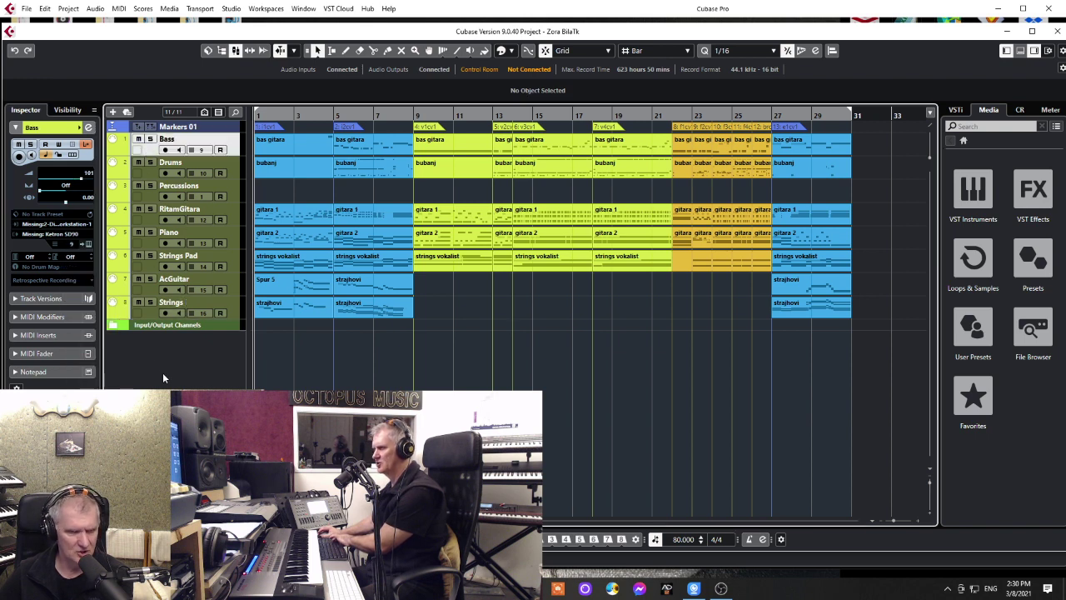
{"action": "key", "text": "Down"}
{"action": "key", "text": "Down"}
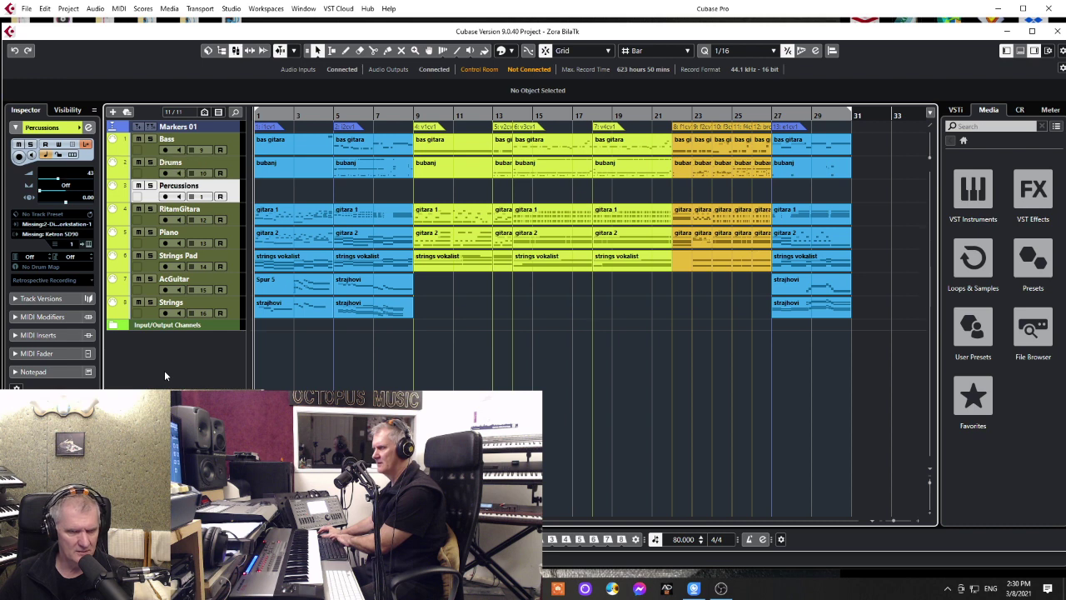
{"action": "left_click", "coordinate": [74, 245]}
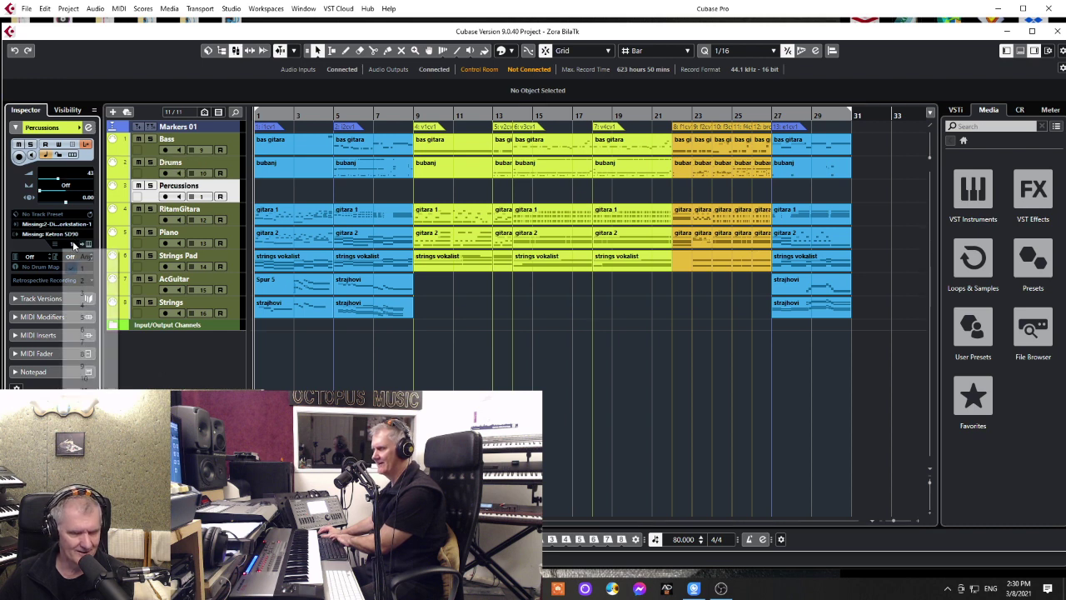
{"action": "left_click", "coordinate": [84, 387]}
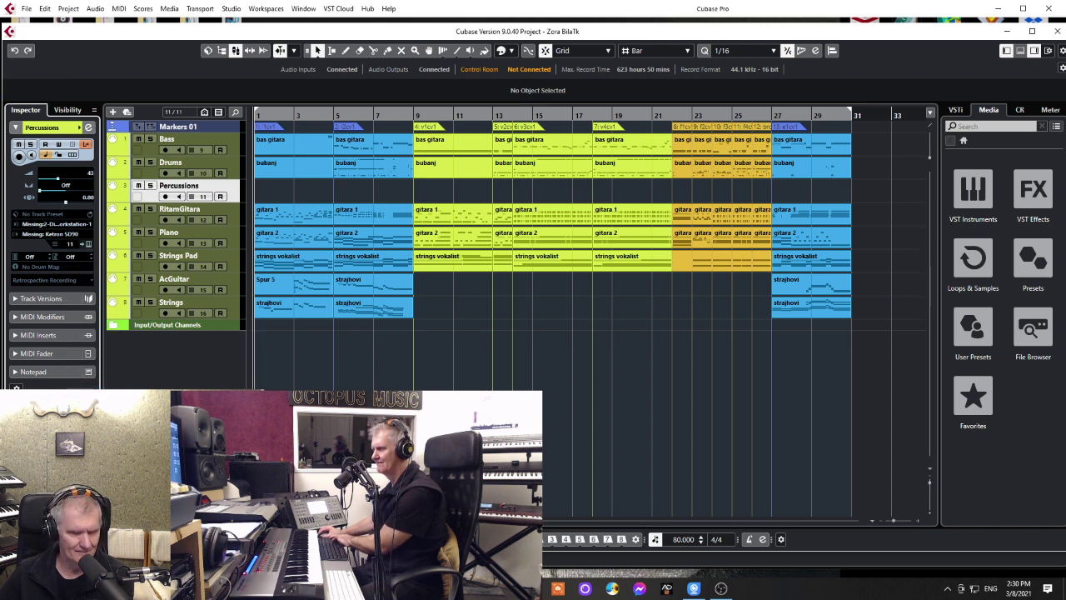
{"action": "key", "text": "Down"}
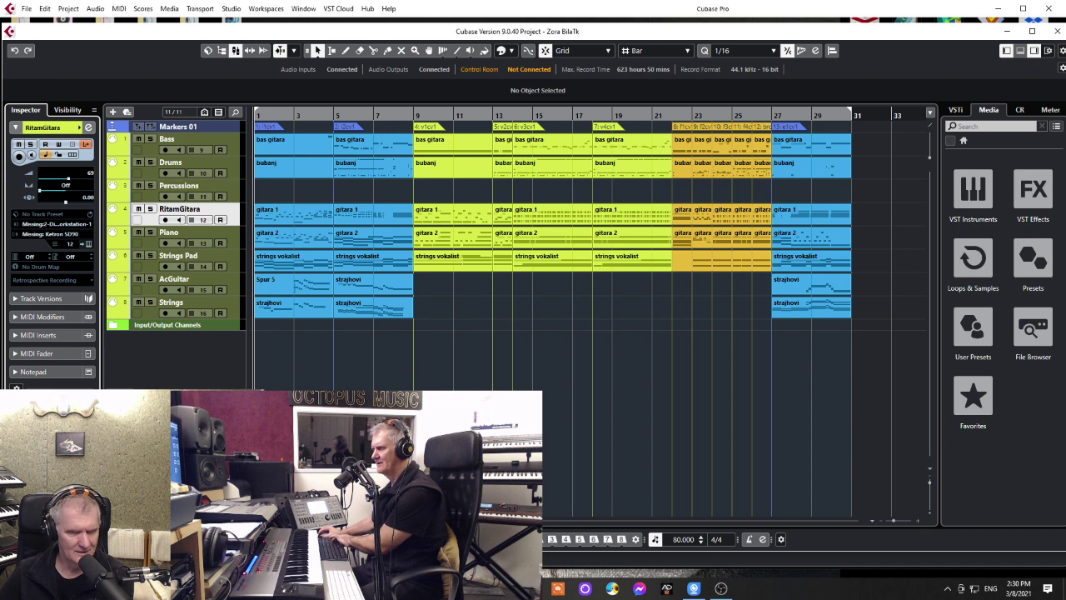
{"action": "key", "text": "Down"}
{"action": "key", "text": "Down"}
{"action": "key", "text": "Down"}
{"action": "key", "text": "Down"}
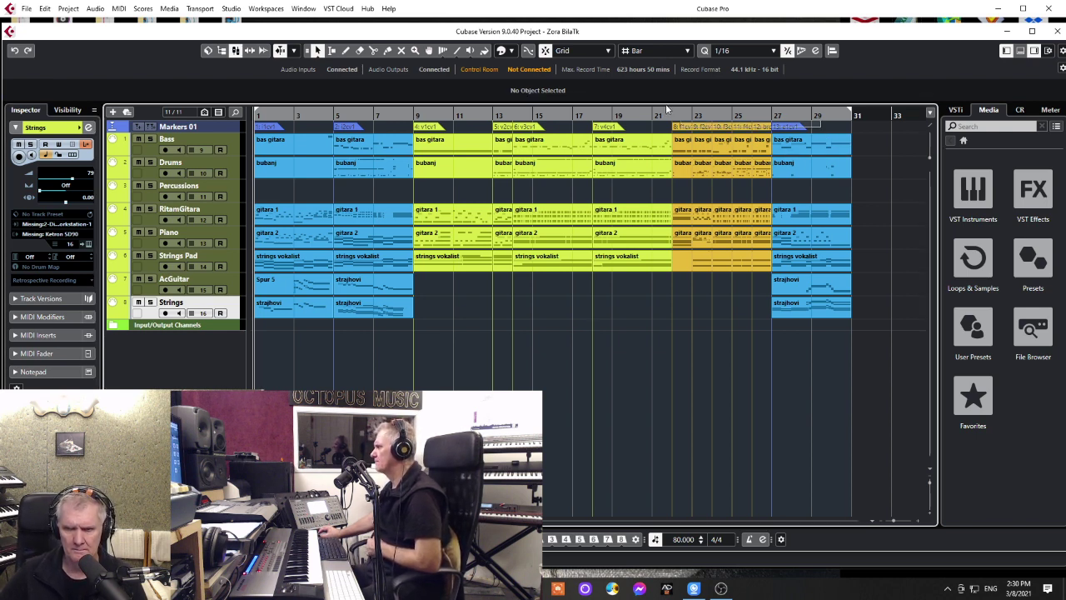
Select all the markers to review them, and select the yellow variation and orange fill parts across the tracks.
{"action": "left_click", "coordinate": [254, 125]}
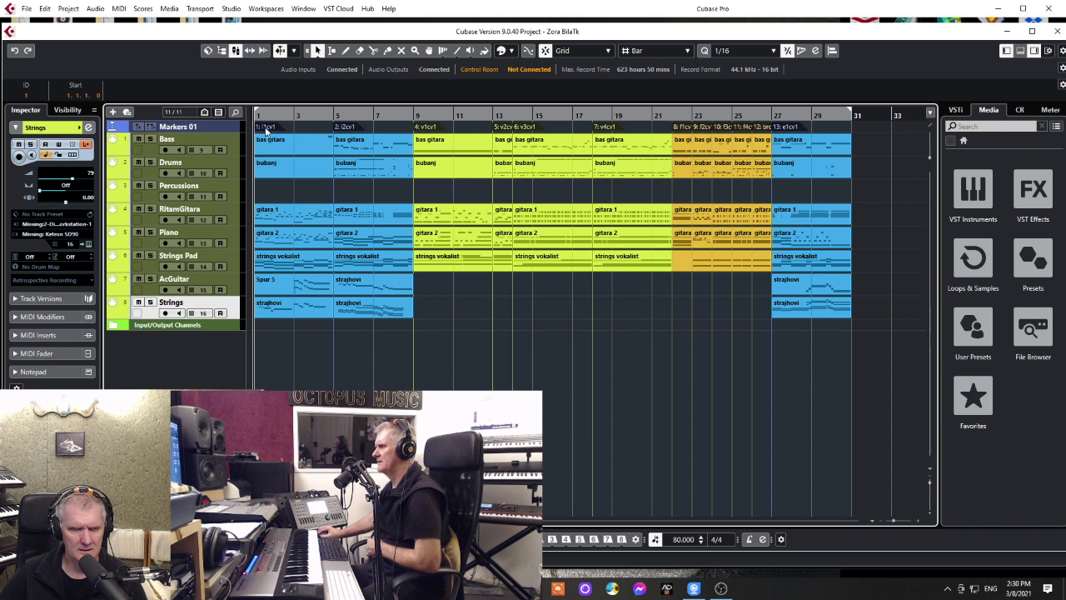
{"action": "left_click", "coordinate": [265, 131]}
{"action": "left_click", "coordinate": [328, 354]}
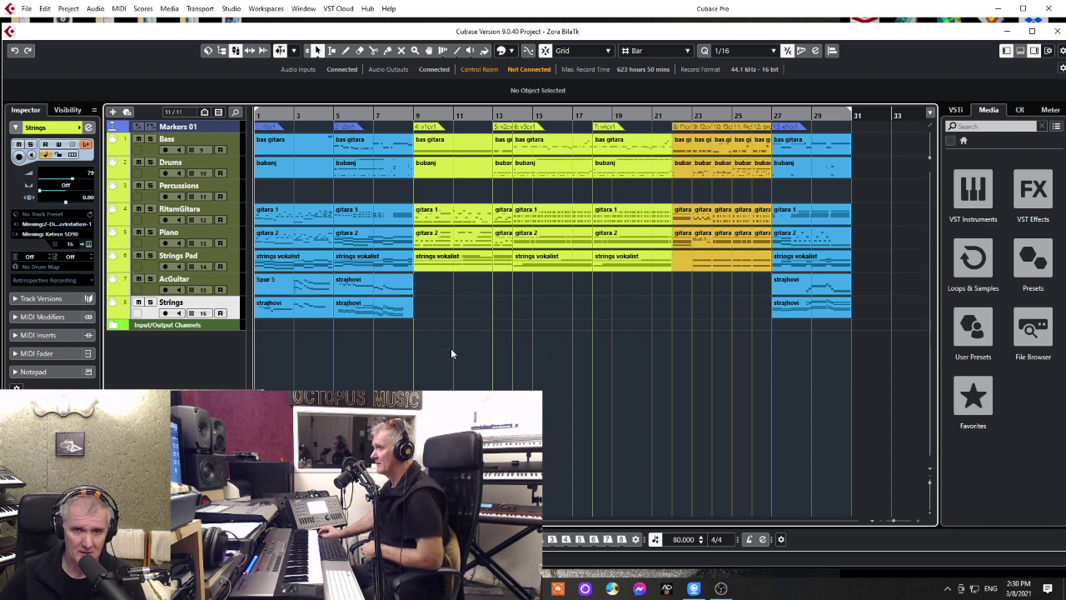
{"action": "left_click_drag", "start_coordinate": [287, 377], "coordinate": [393, 233]}
{"action": "left_click_drag", "start_coordinate": [451, 310], "coordinate": [754, 125]}
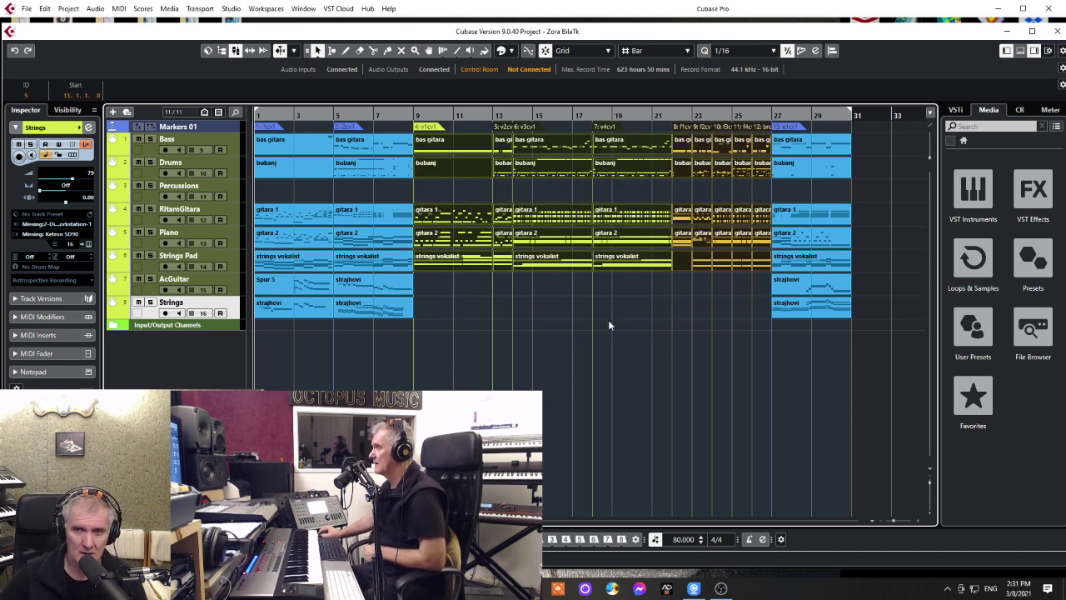
Select the blue intro parts and the yellow and orange variation and fill parts across the tracks for review, and clear the selection.
{"action": "left_click", "coordinate": [350, 311], "text": "shift"}
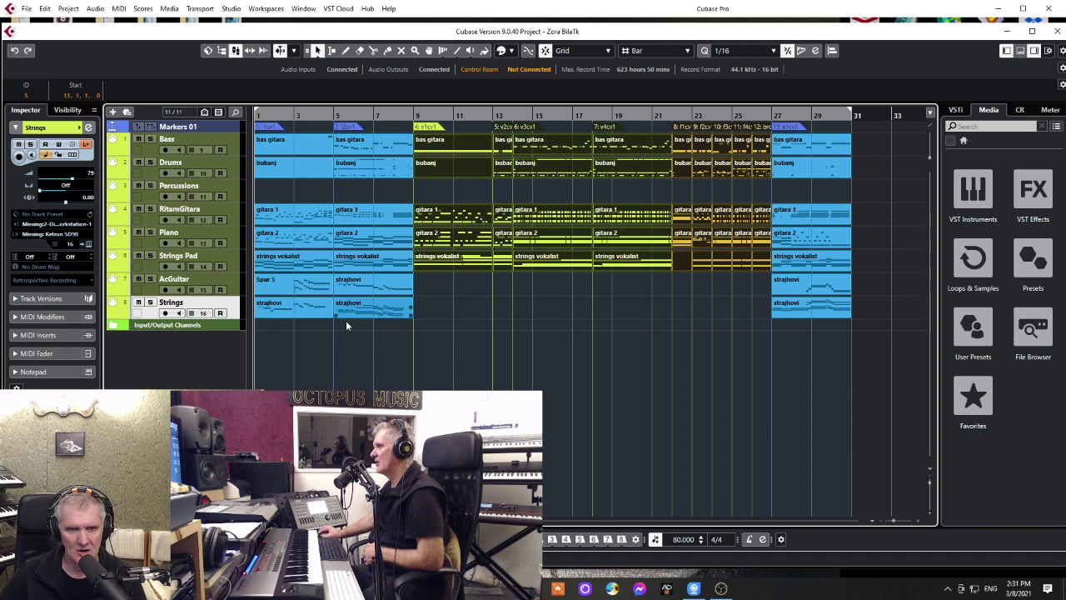
{"action": "left_click_drag", "start_coordinate": [386, 349], "coordinate": [236, 140]}
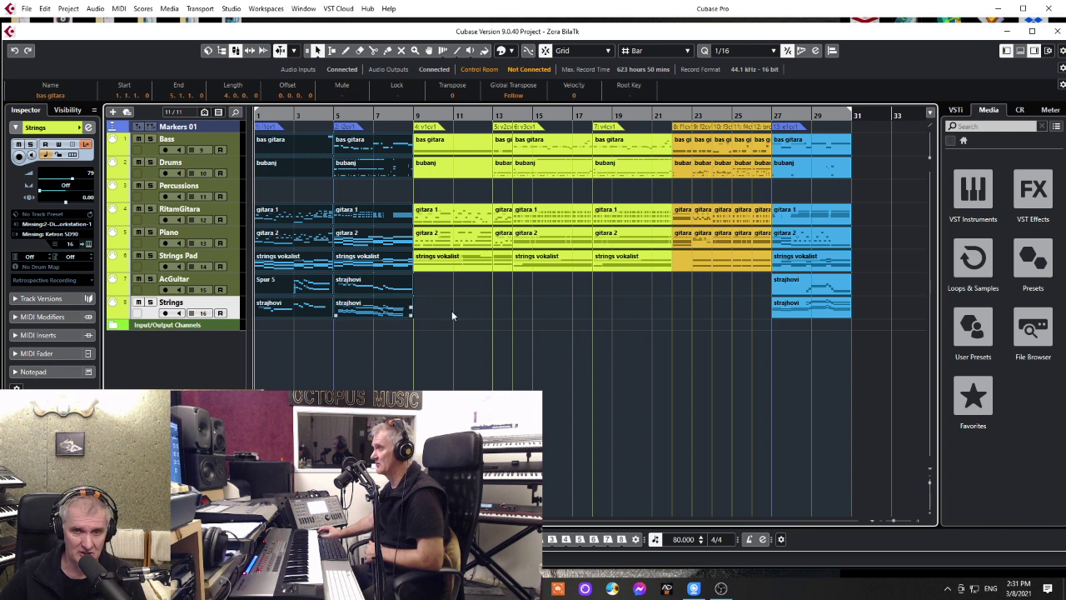
{"action": "left_click_drag", "start_coordinate": [446, 325], "coordinate": [752, 143]}
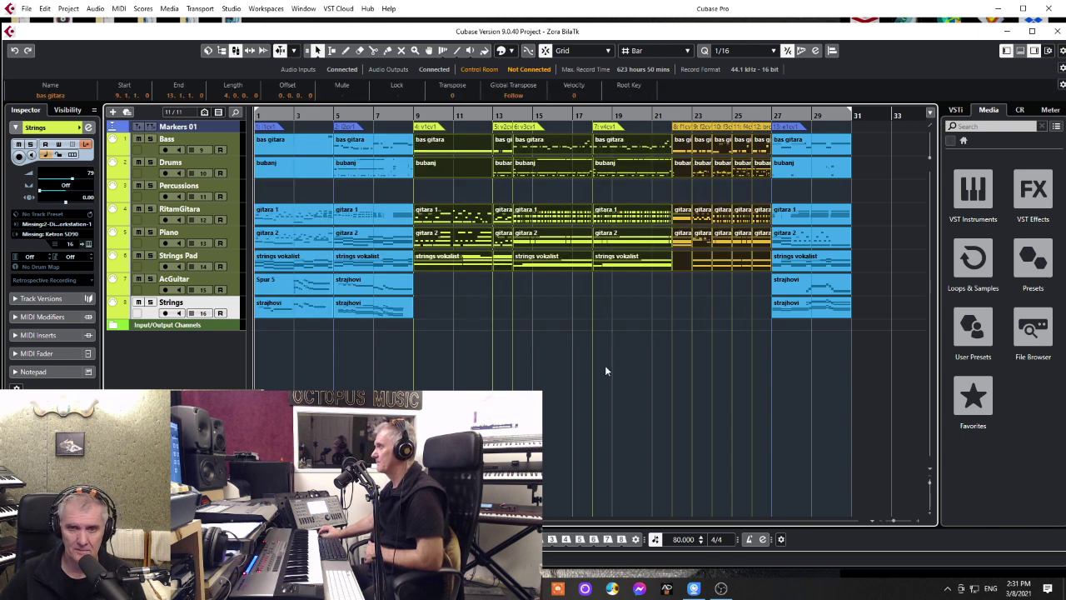
{"action": "left_click", "coordinate": [533, 369]}
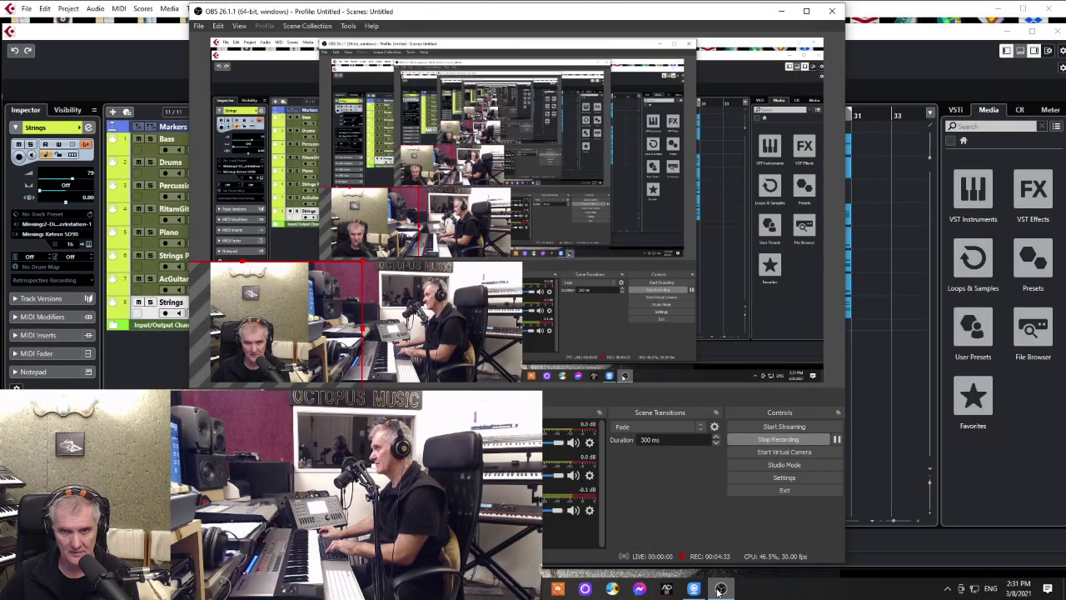
{"action": "left_click", "coordinate": [781, 12]}
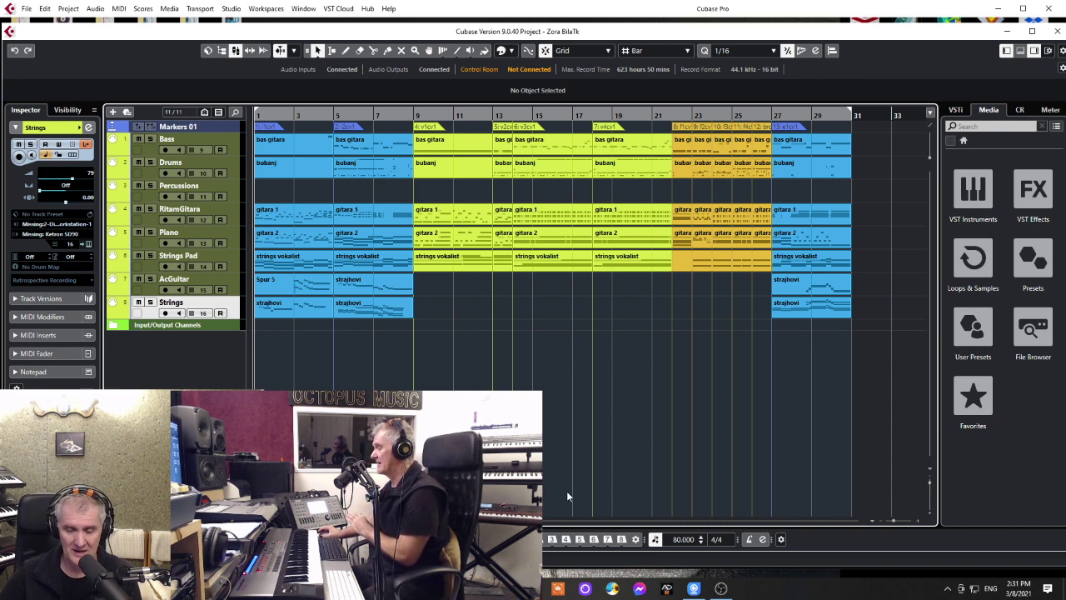
Start exporting the project as a MIDI file and browse to the Zora Bila folder inside ----Dalmatinske----.
{"action": "left_click", "coordinate": [20, 8]}
{"action": "mouse_move", "coordinate": [117, 235]}
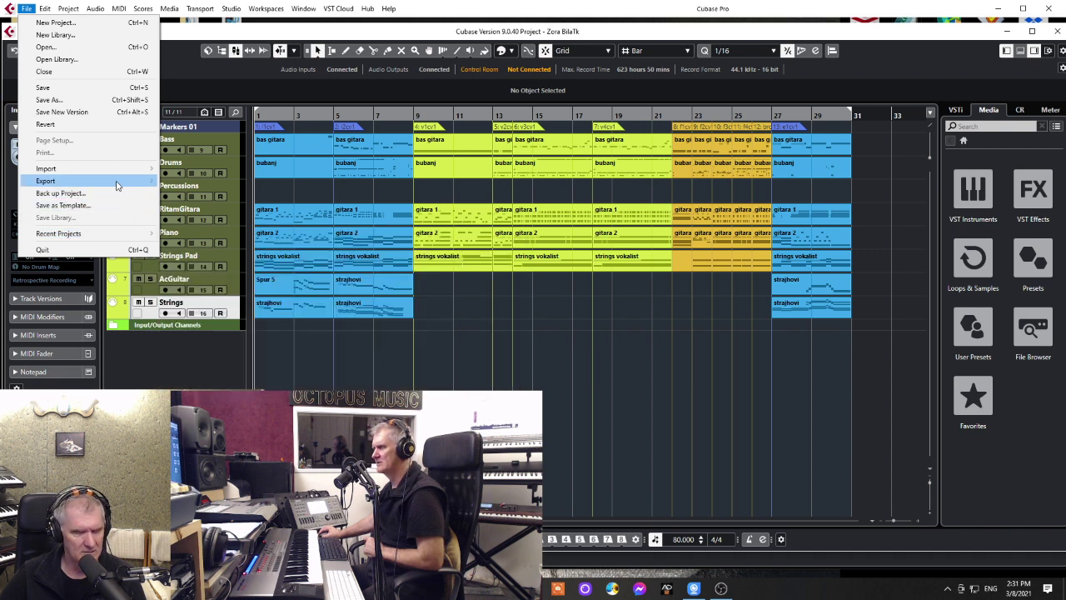
{"action": "mouse_move", "coordinate": [126, 181]}
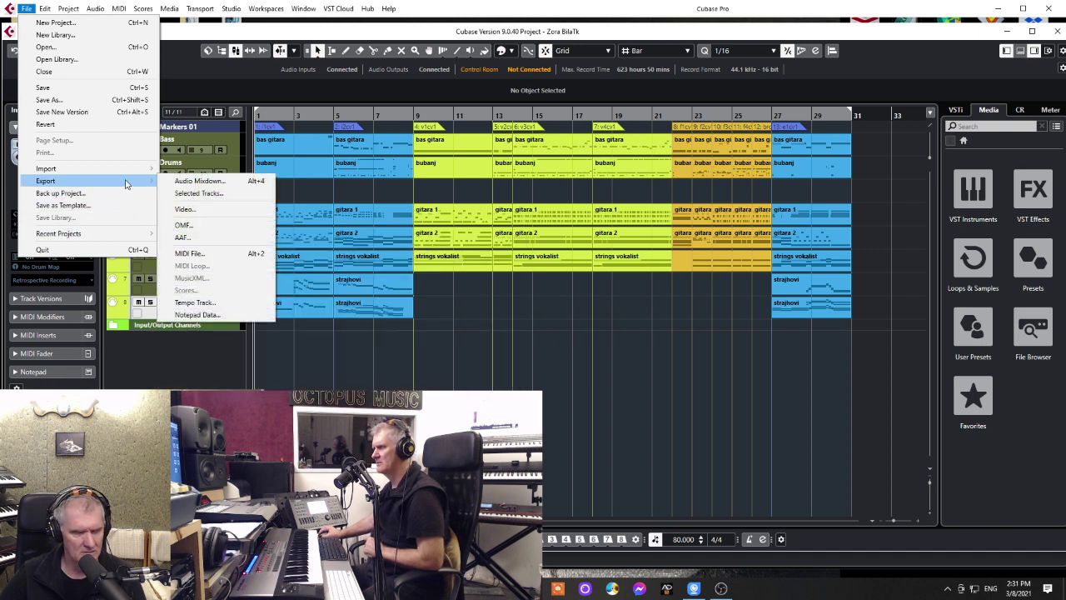
{"action": "left_click", "coordinate": [221, 254]}
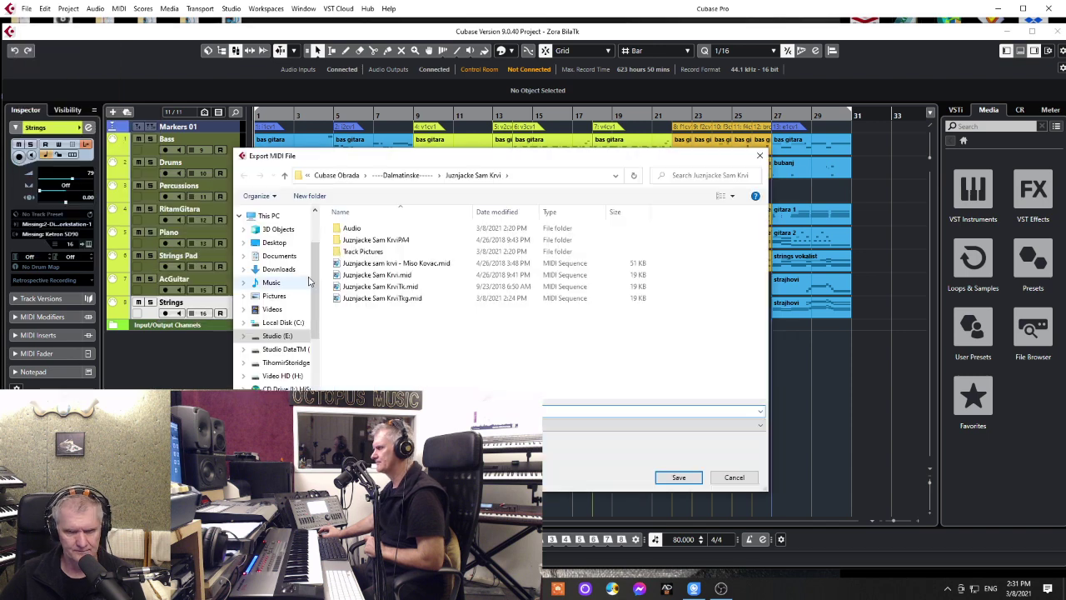
{"action": "left_click", "coordinate": [284, 175]}
{"action": "scroll", "coordinate": [448, 313], "scroll_direction": "down", "scroll_amount": 5}
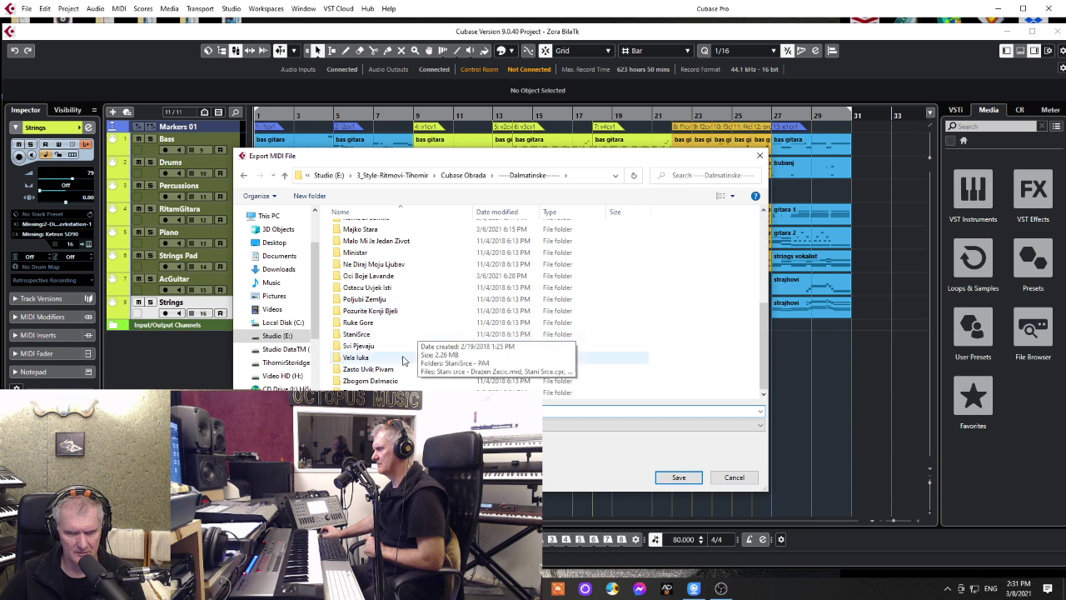
{"action": "double_click", "coordinate": [366, 391]}
Name the MIDI file Zora BilaTkg, based on Zora BilaTk.mid, and export it as Type 0 with markers, locator range and resolution 480.
{"action": "left_click", "coordinate": [358, 298]}
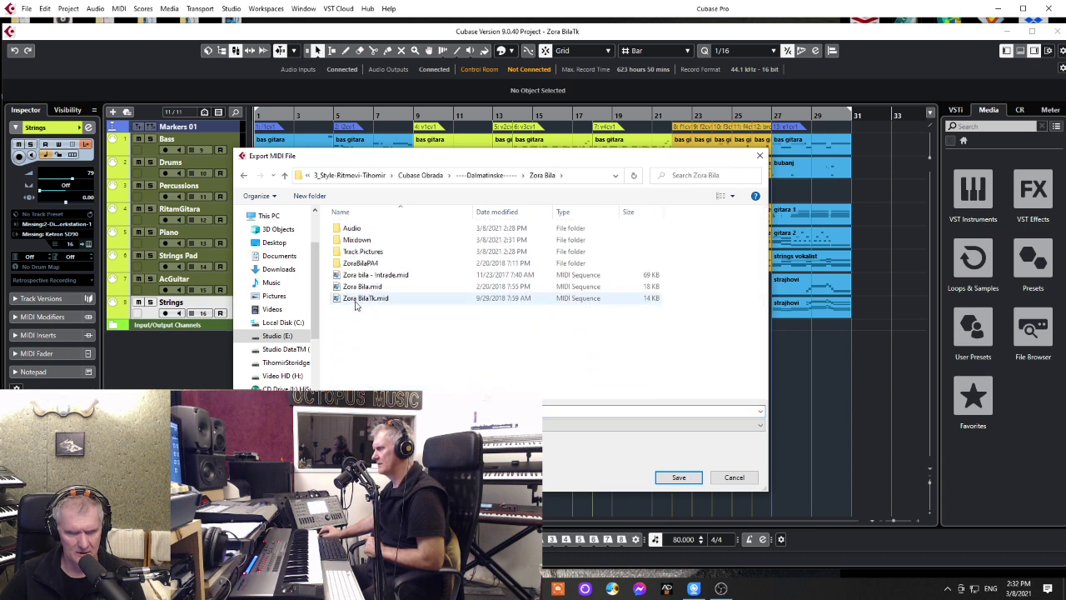
{"action": "left_click", "coordinate": [417, 411]}
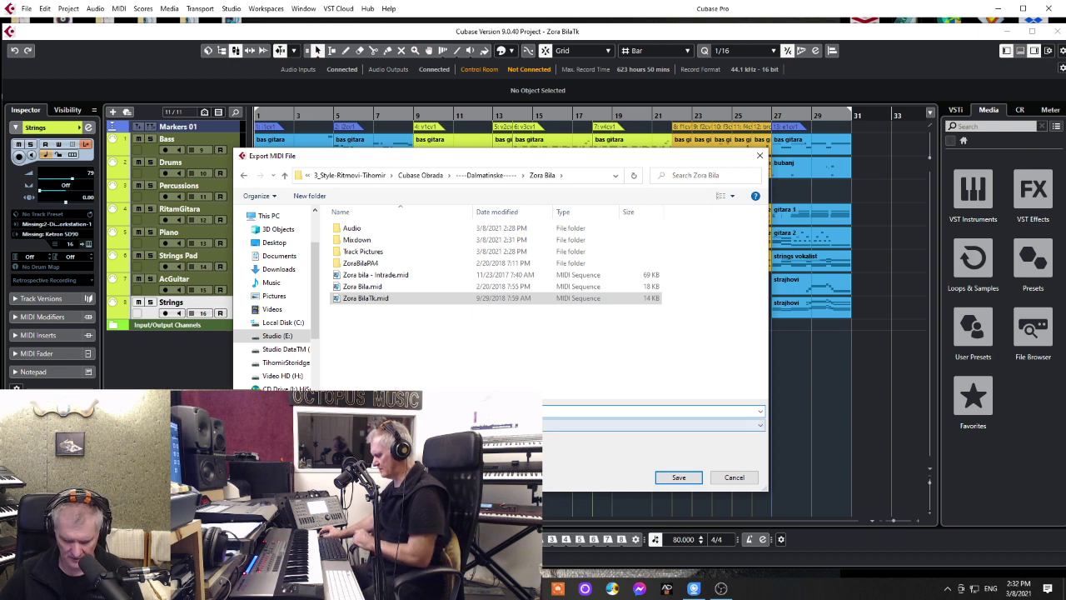
{"action": "key", "text": "BackSpace"}
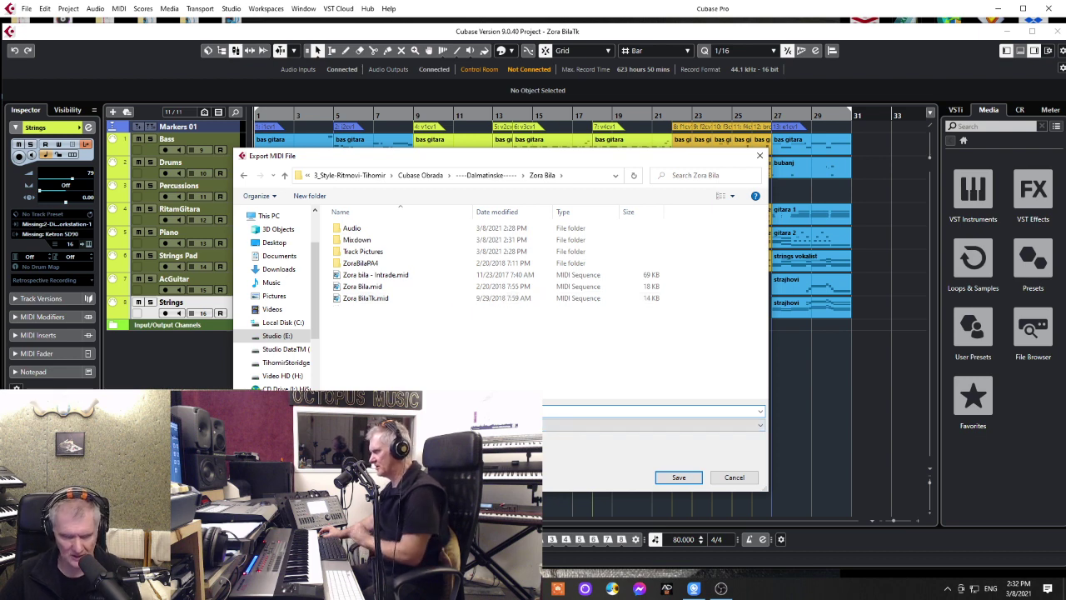
{"action": "left_click", "coordinate": [679, 477]}
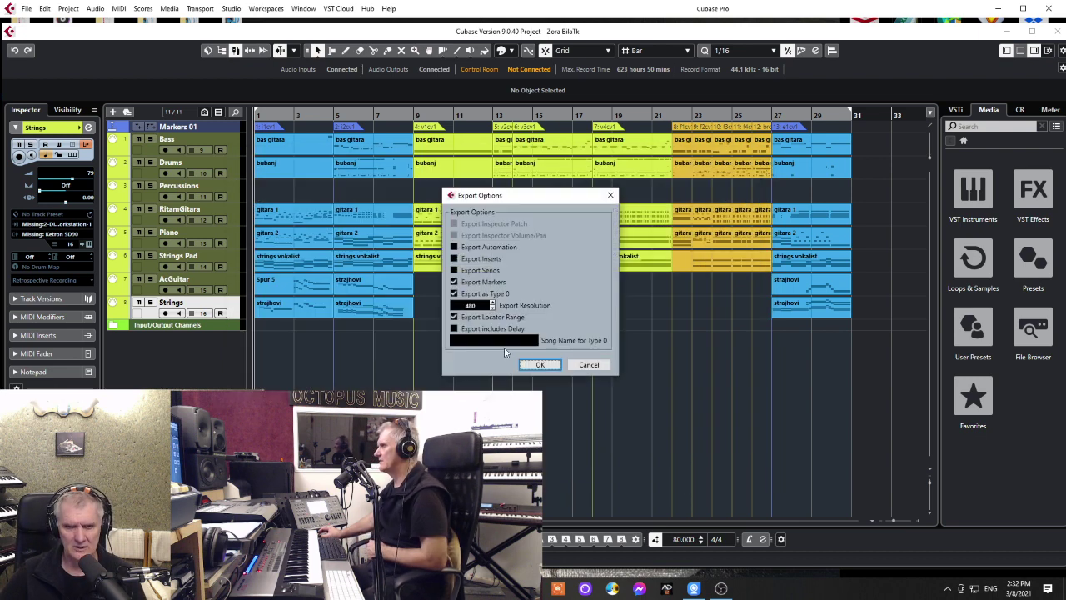
{"action": "left_click", "coordinate": [541, 365]}
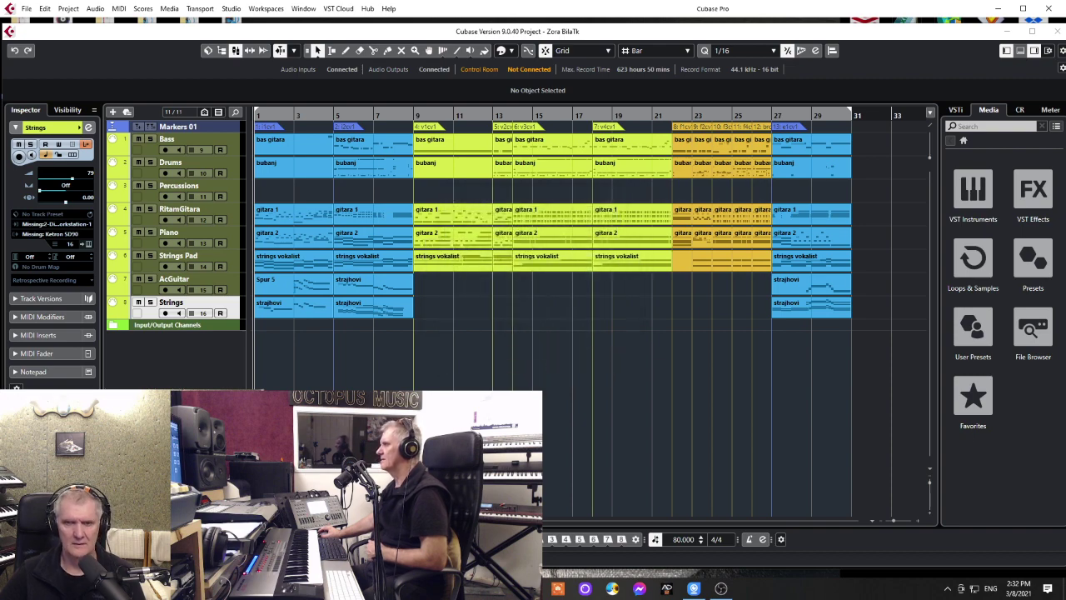
Minimize the Cubase project and MixConsole windows and copy Zora BilaTkg.mid from the Zora Bila folder to the desktop.
{"action": "left_click", "coordinate": [1004, 32]}
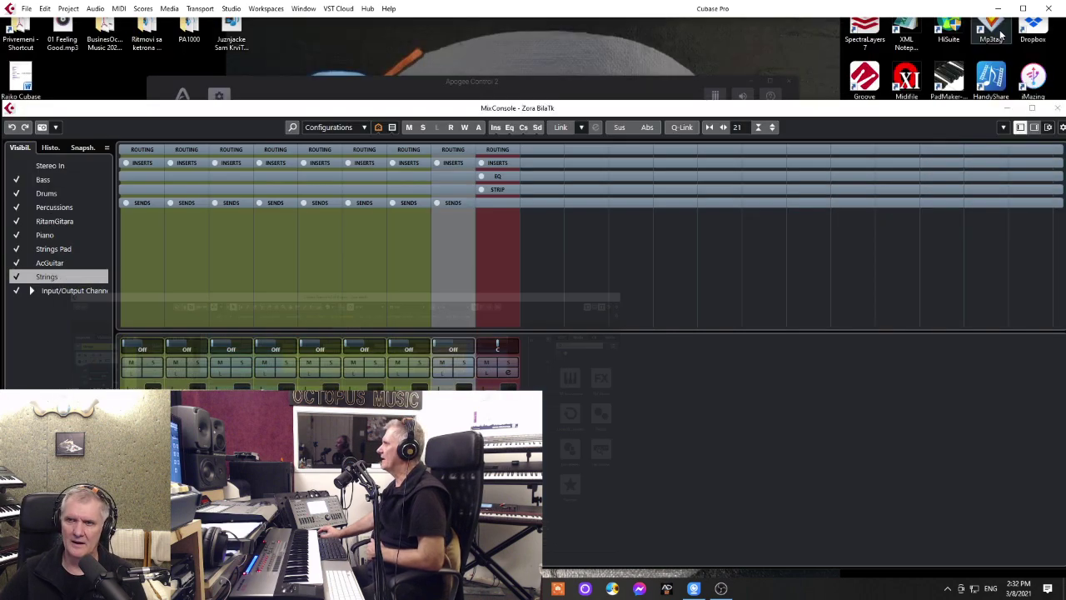
{"action": "left_click", "coordinate": [1008, 109]}
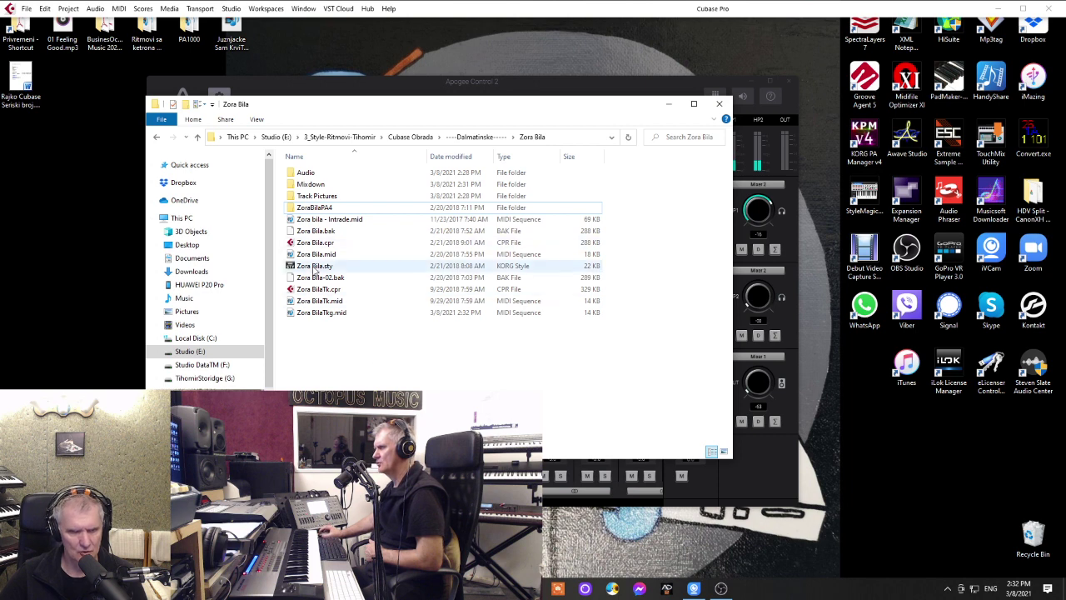
{"action": "left_click_drag", "start_coordinate": [321, 312], "coordinate": [280, 44]}
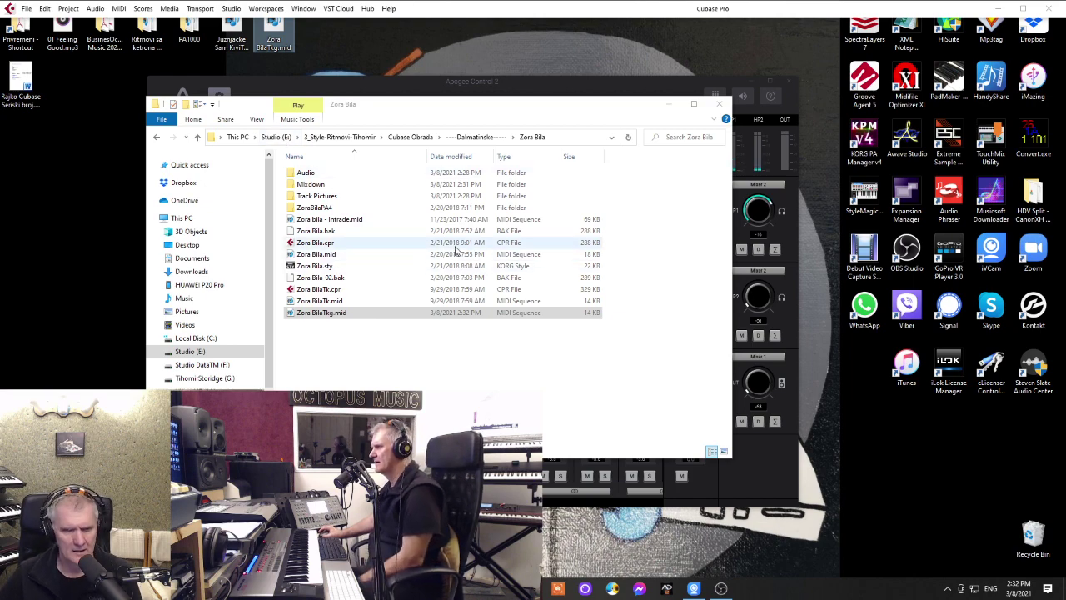
{"action": "left_click", "coordinate": [721, 589]}
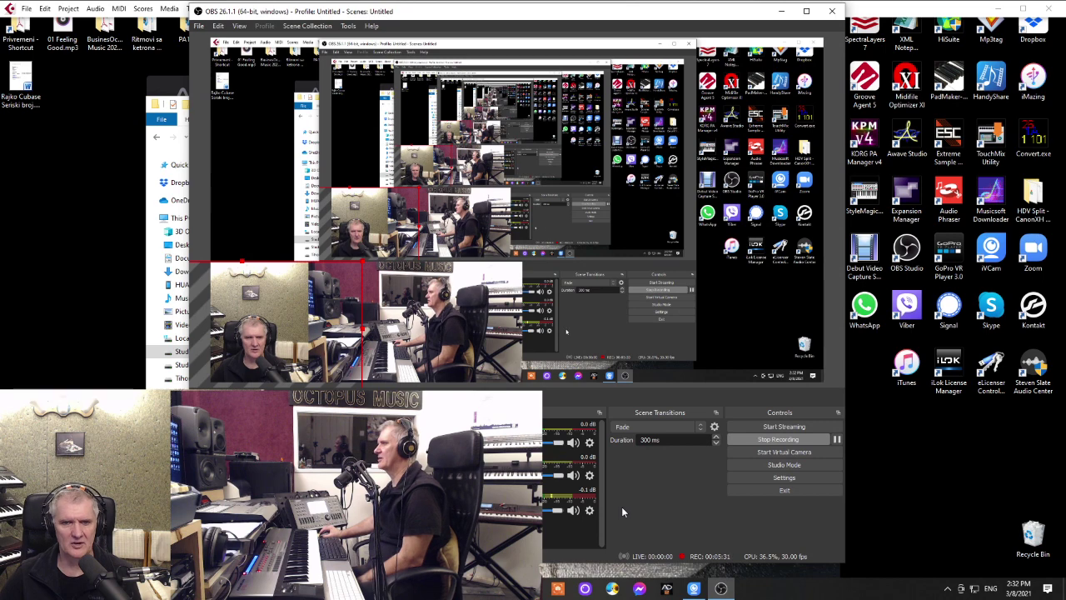